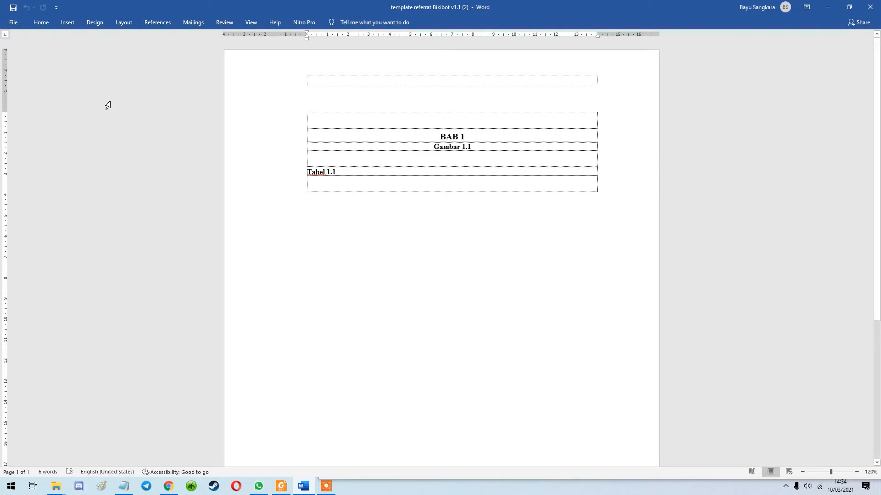
Enter the sample text "asdas" in the paragraph below Tabel 1.1 and keep the ribbon permanently expanded
click(44, 22)
click(67, 22)
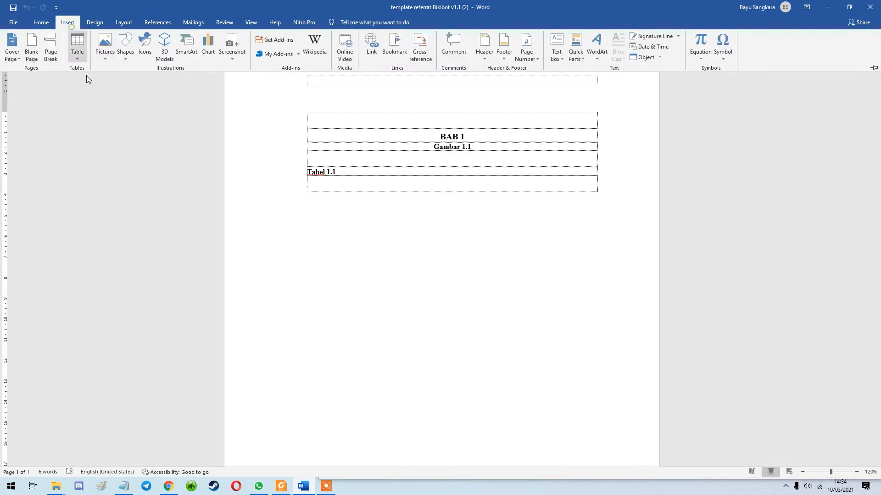
click(118, 141)
click(346, 180)
text(asdas)
click(42, 22)
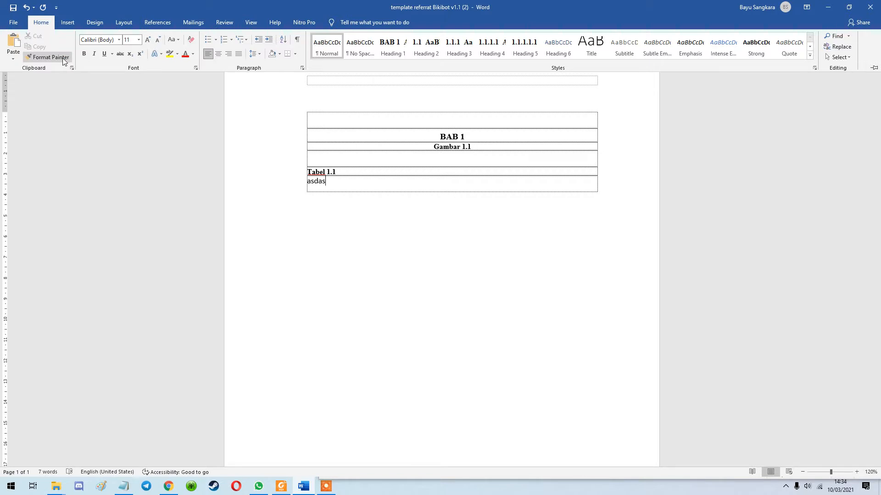
click(874, 68)
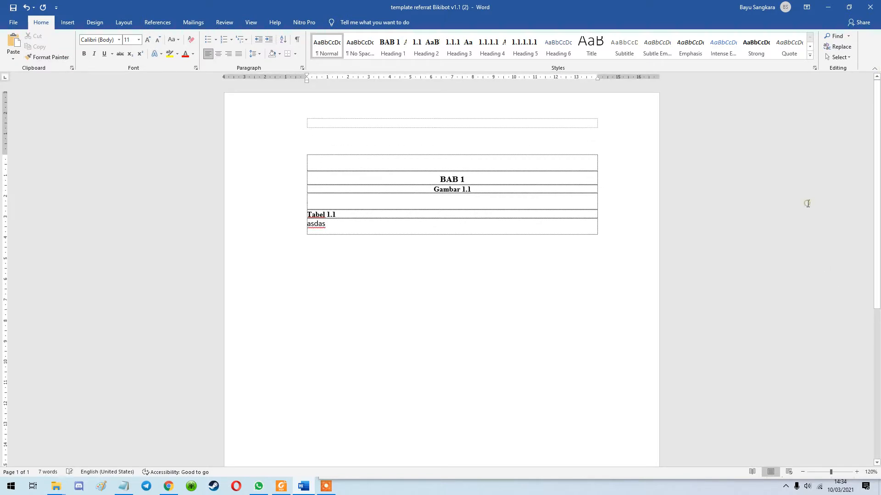
Replace the sample text below Tabel 1.1 with "abbout (c) (e)" to test automatic text replacement
key(BackSpace)
key(BackSpace)
key(BackSpace)
key(BackSpace)
key(BackSpace)
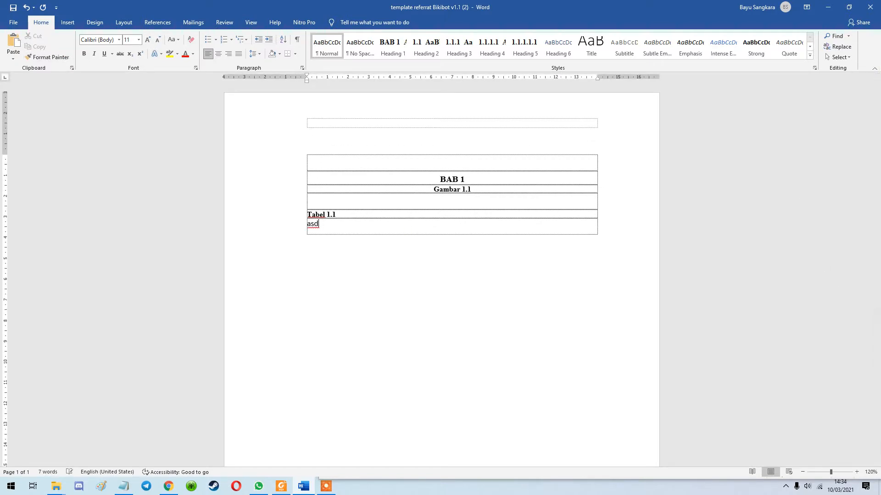
text(abbou)
text(t )
text((c))
text( (e))
Turn off "Replace text as you type" in the AutoCorrect options
click(13, 22)
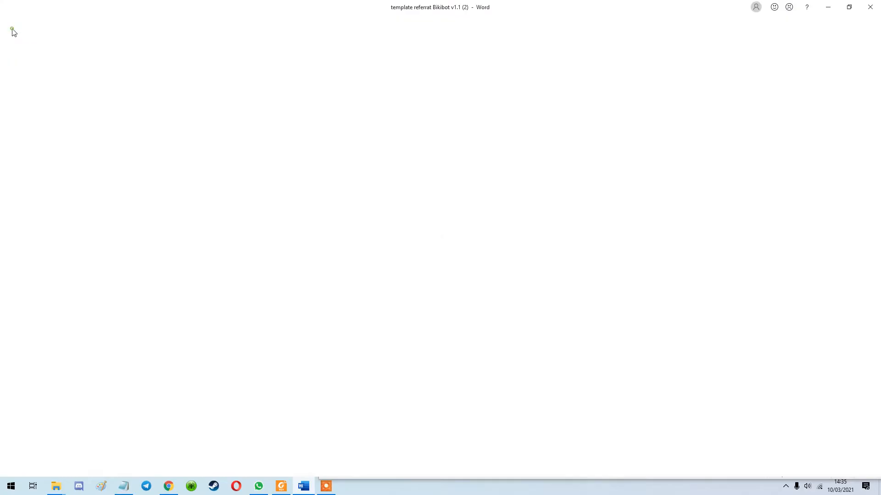
click(27, 464)
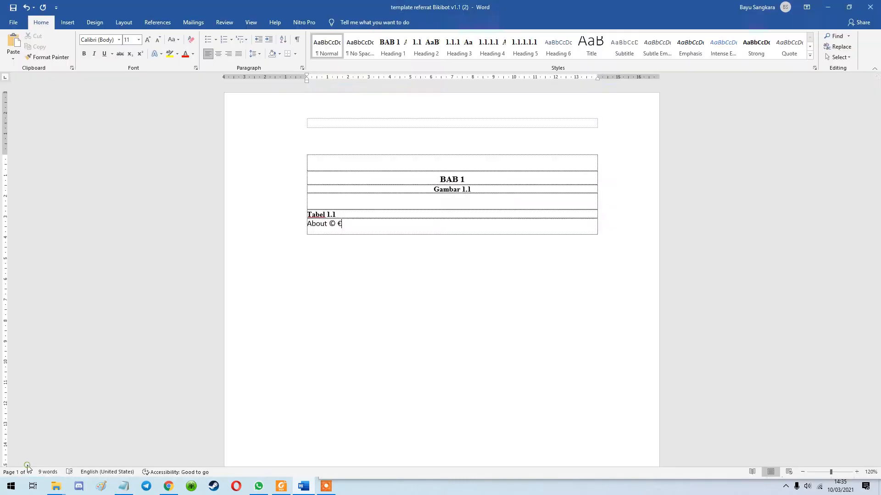
click(279, 130)
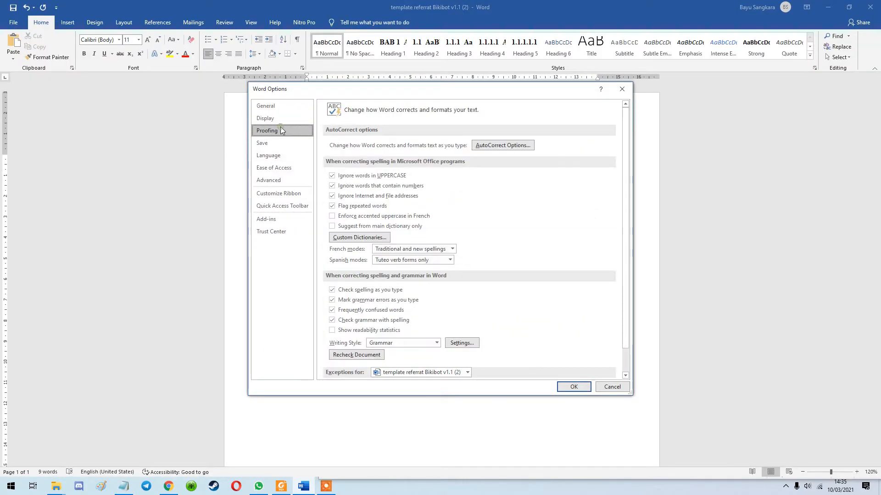
click(500, 145)
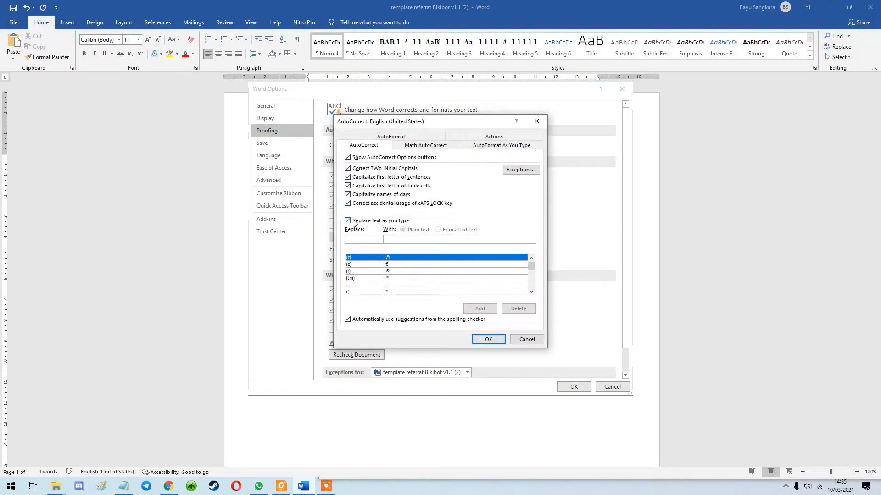
click(348, 221)
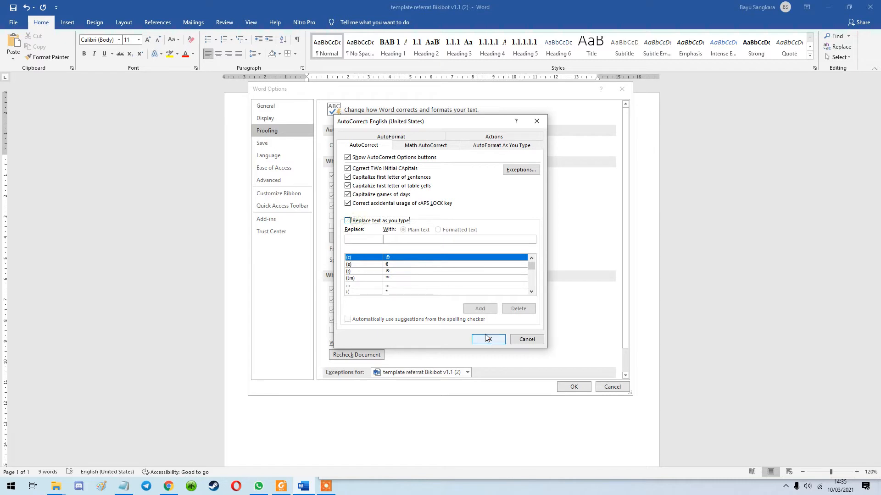
scroll(423, 281, down, 4)
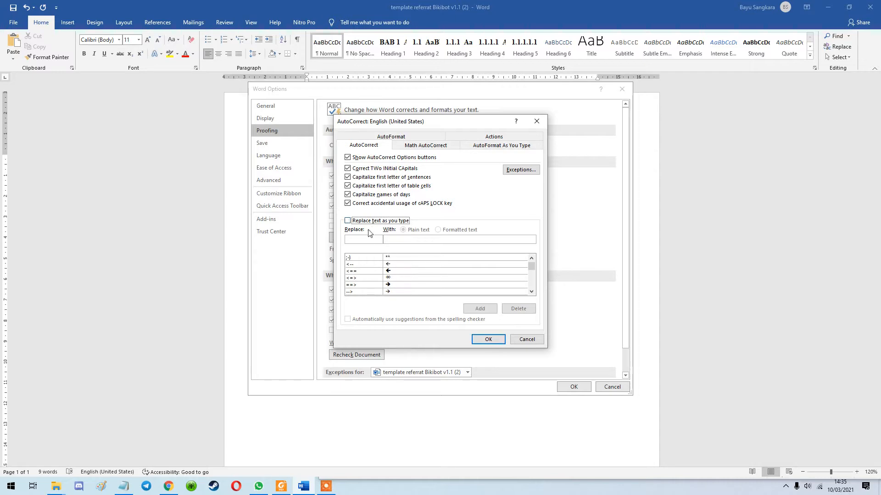
click(485, 342)
key(Return)
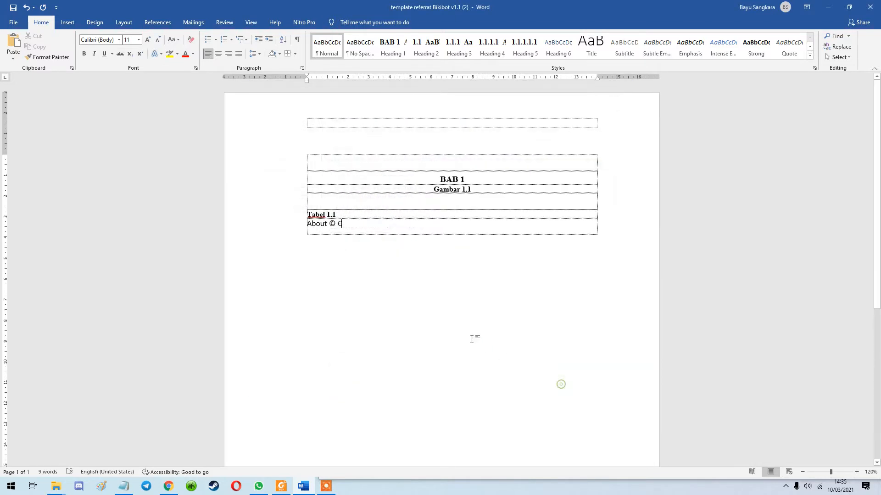
Test the setting by entering "(c)" in a new paragraph, and clear the whole document
key(Tab)
text((c)
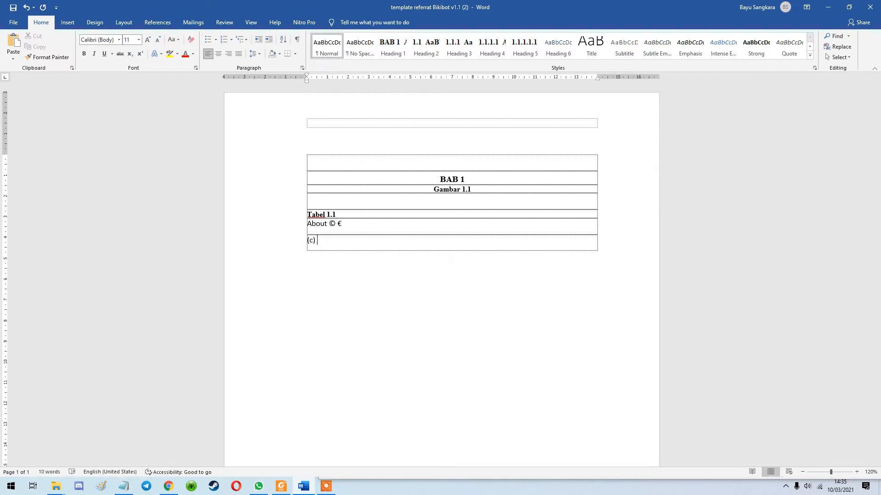
key(ctrl+a)
key(BackSpace)
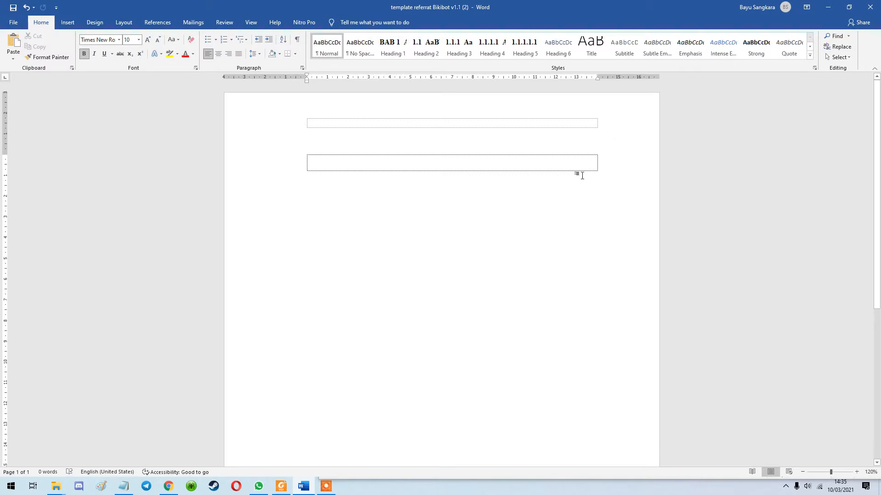
Examine the page margin presets, including the last custom setting, and leave them without choosing one
click(117, 25)
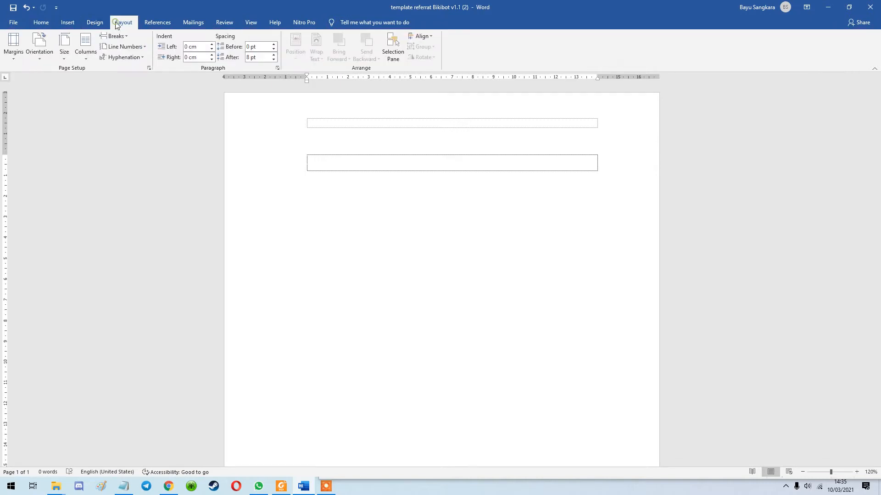
click(21, 56)
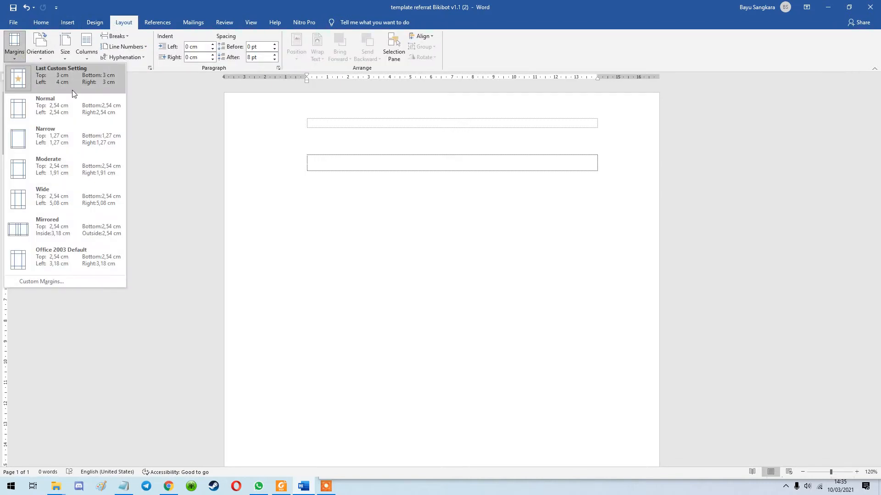
click(228, 140)
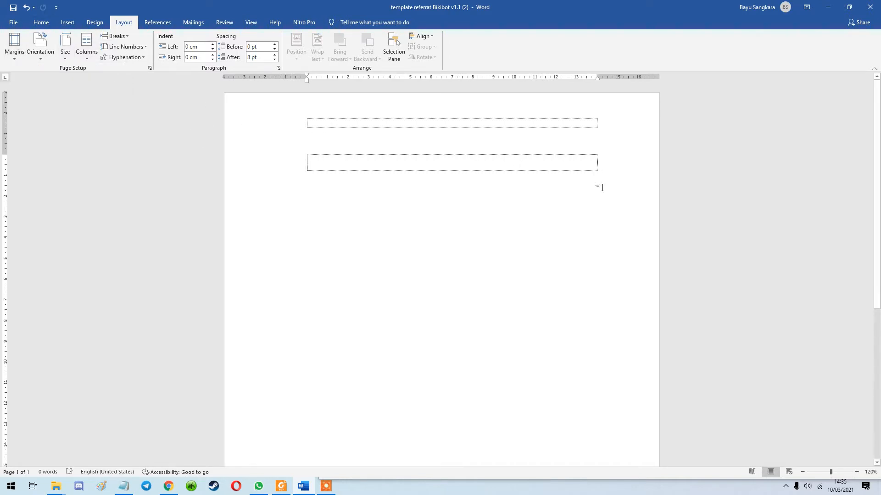
Turn off "Show text boundaries" in Word's advanced options for document content
click(13, 22)
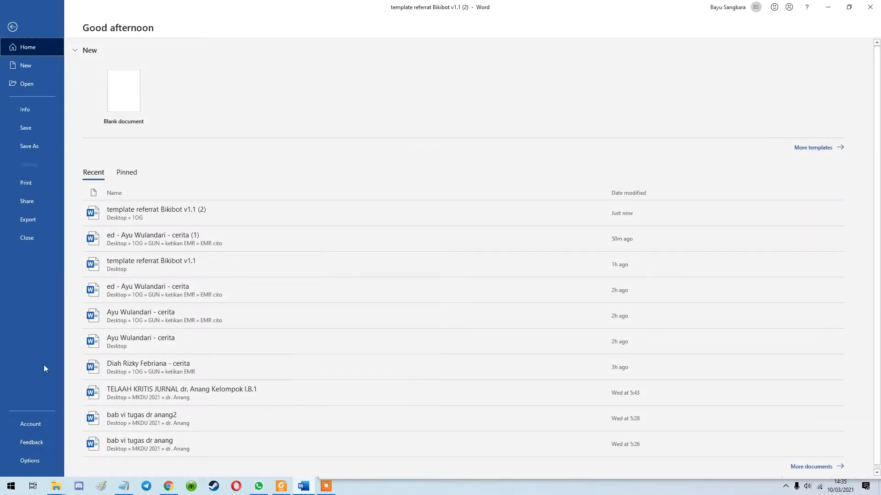
click(36, 459)
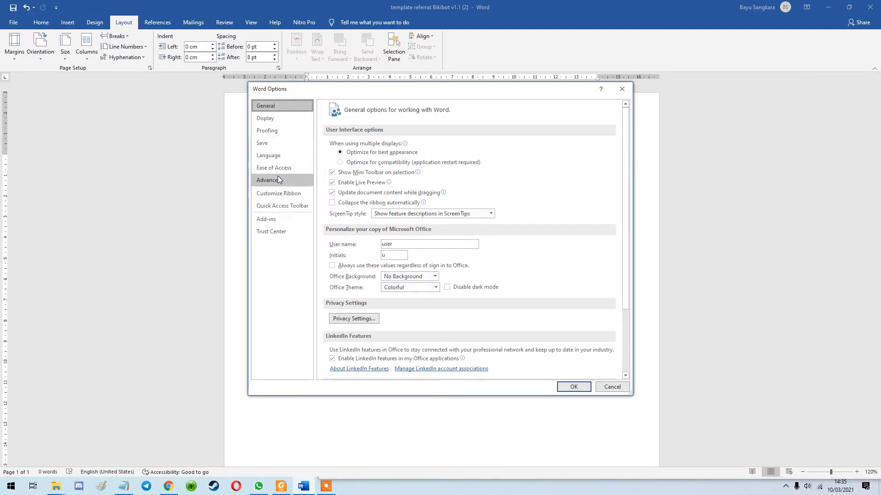
click(278, 180)
scroll(417, 232, down, 10)
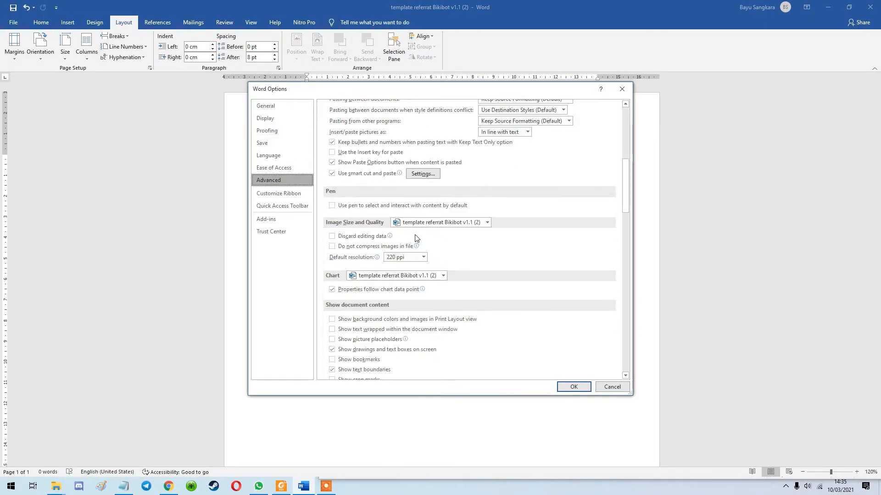
scroll(417, 238, down, 3)
click(338, 304)
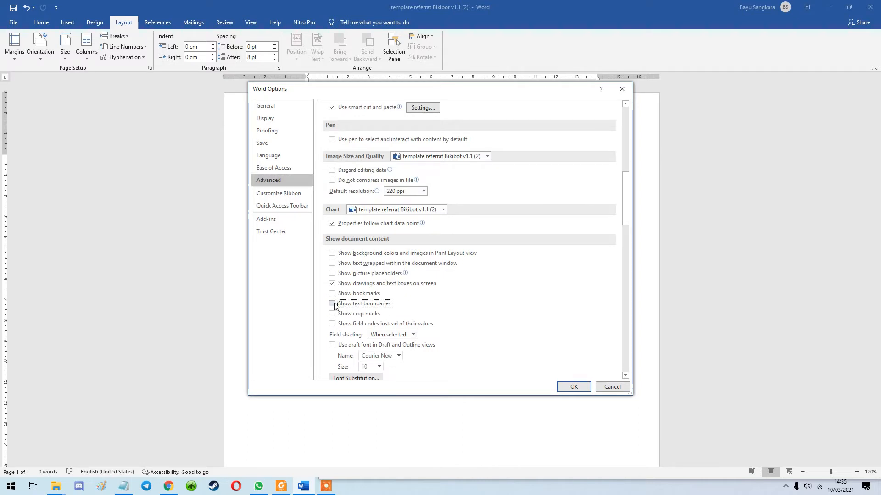
click(568, 387)
Turn "Show text boundaries" back on in Word's advanced options
click(1, 26)
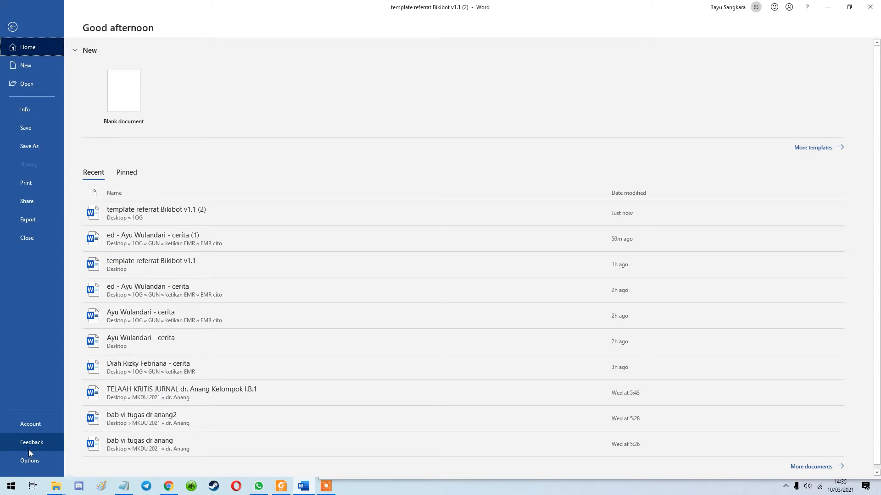
click(28, 458)
click(268, 179)
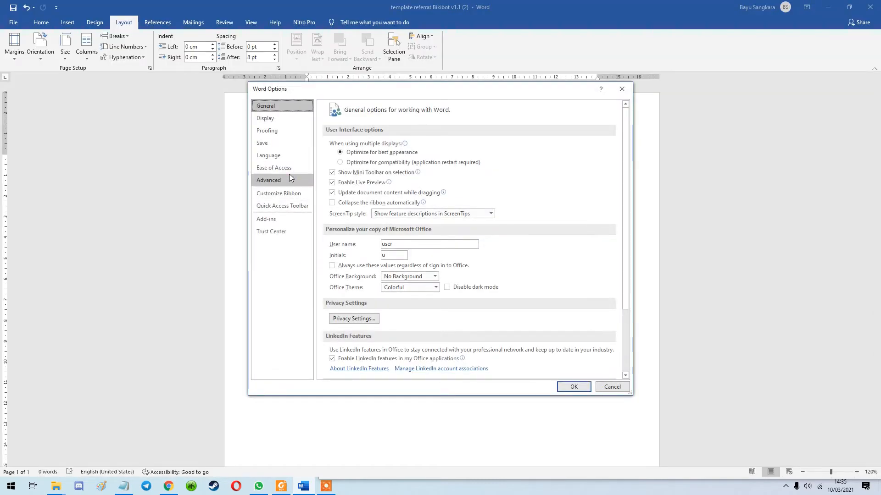
scroll(371, 267, down, 4)
scroll(369, 268, down, 5)
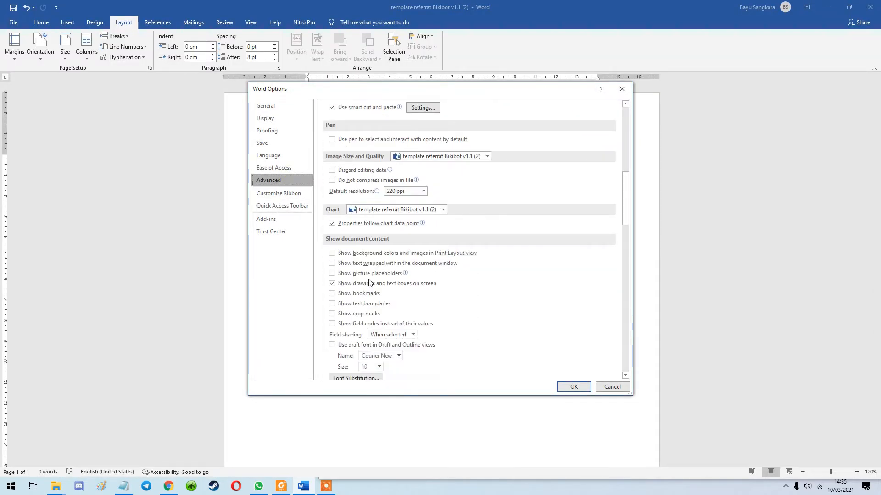
click(344, 304)
click(571, 386)
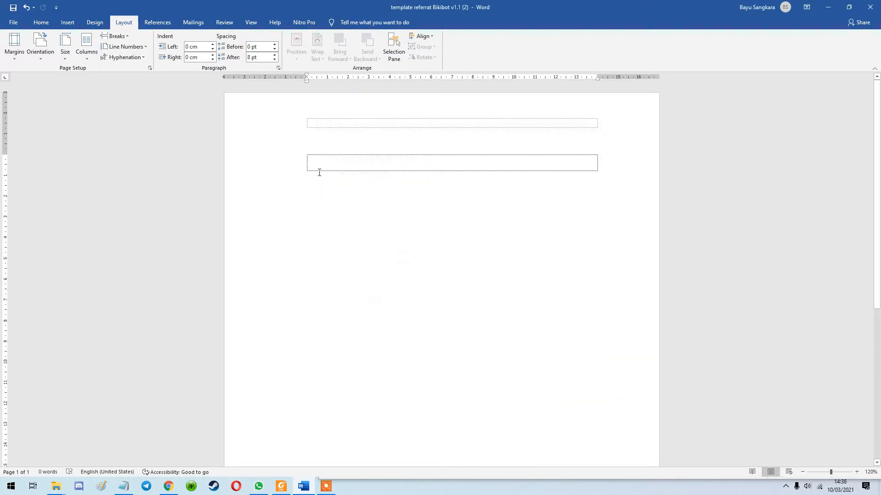
Enter the sample paragraphs "Sadklhaslkdlas", "Dk;asldk;as", "Link" and "youtube", and delete all of them
click(41, 23)
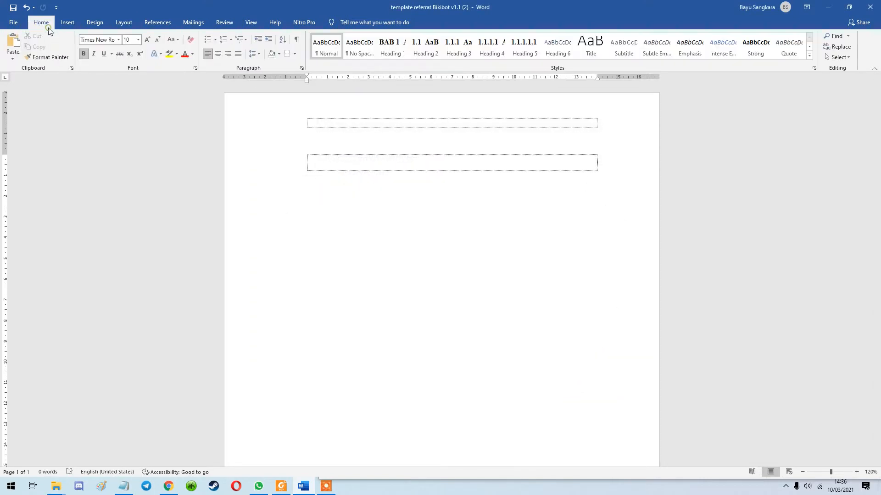
click(423, 201)
scroll(423, 238, down, 5)
scroll(431, 289, up, 4)
scroll(404, 257, up, 2)
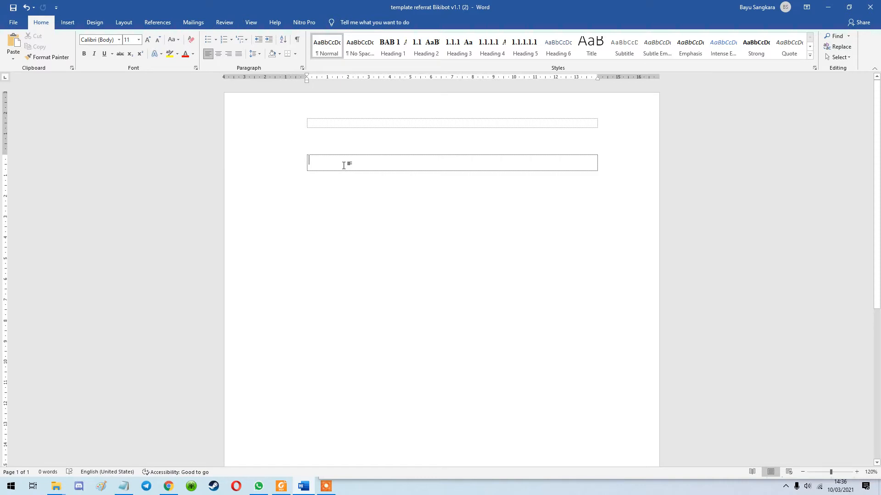
text(Sadklhaslkdlas)
key(Return)
text(Dk;asldk;as)
key(Return)
text(Link)
key(Return)
text(youtube)
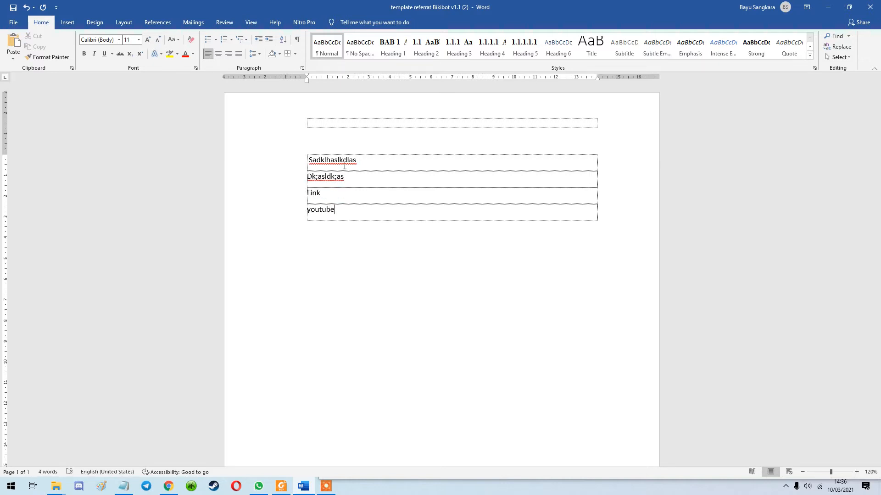
key(ctrl+a)
key(BackSpace)
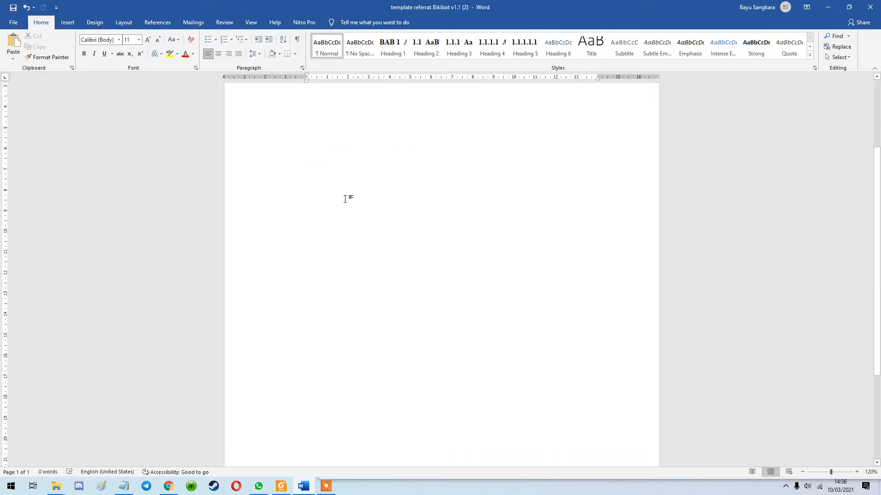
Try the Heading 1 style with an added empty paragraph, and clear the document
click(337, 169)
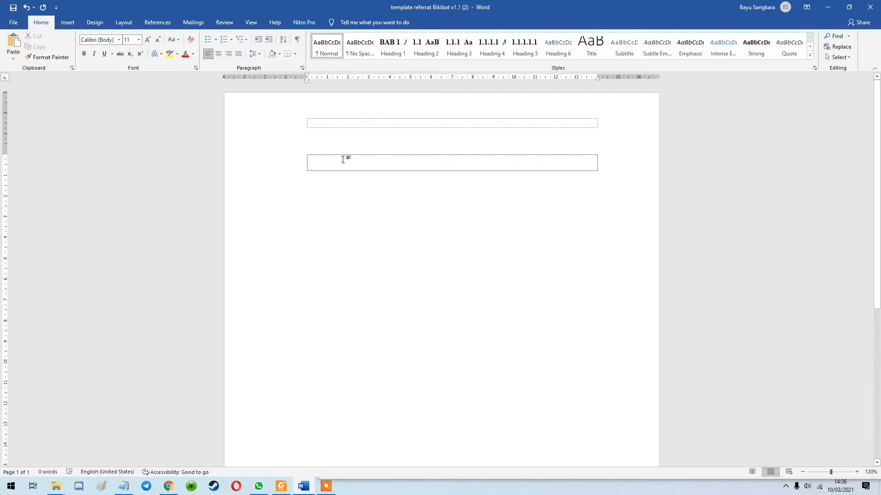
key(Return)
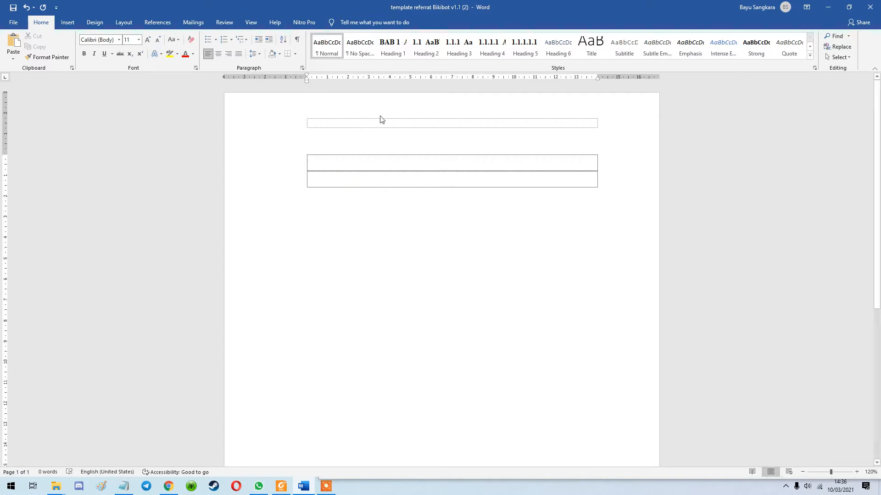
click(391, 50)
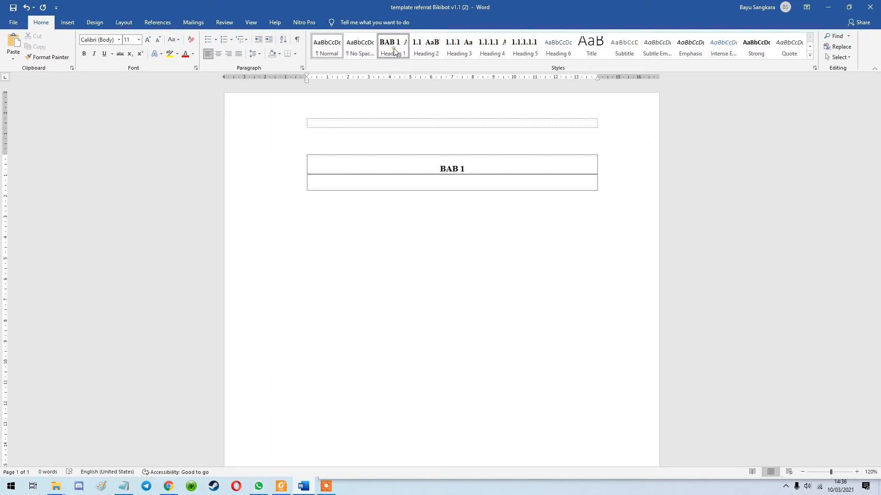
click(365, 186)
key(ctrl+a)
key(Delete)
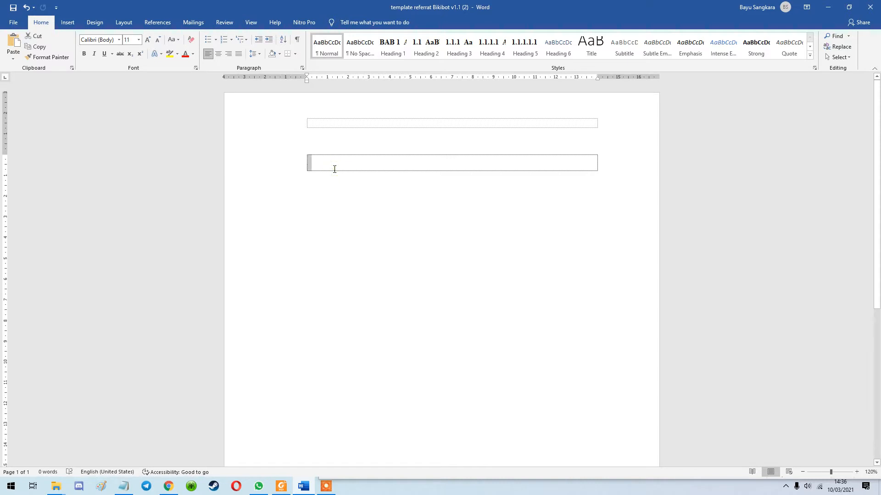
Apply the Heading 1 style to the empty paragraph and insert one empty paragraph above and one below it
click(392, 46)
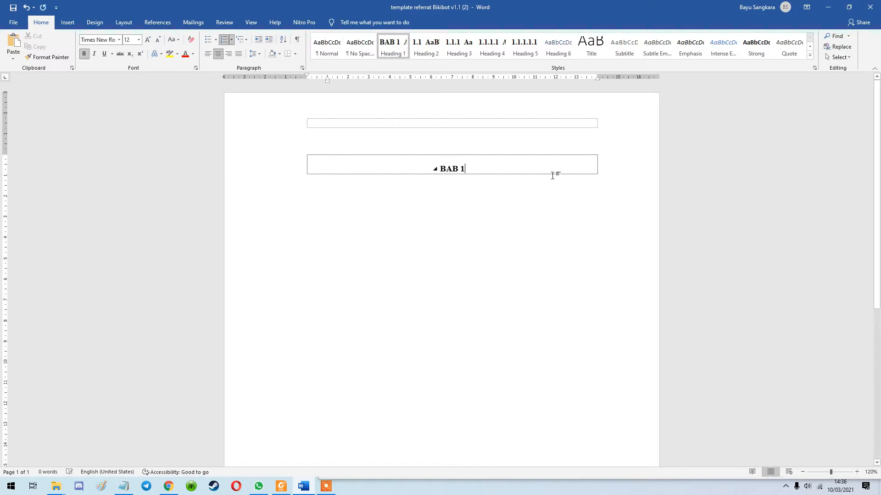
key(Return)
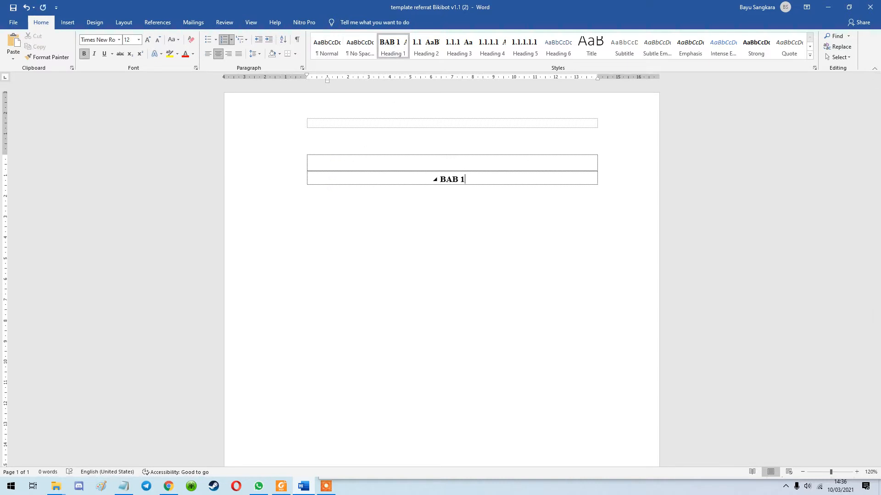
key(Up)
key(Down)
key(Return)
Replace the document's content with two empty paragraphs and apply the Heading 1 style to the first one
key(ctrl+a)
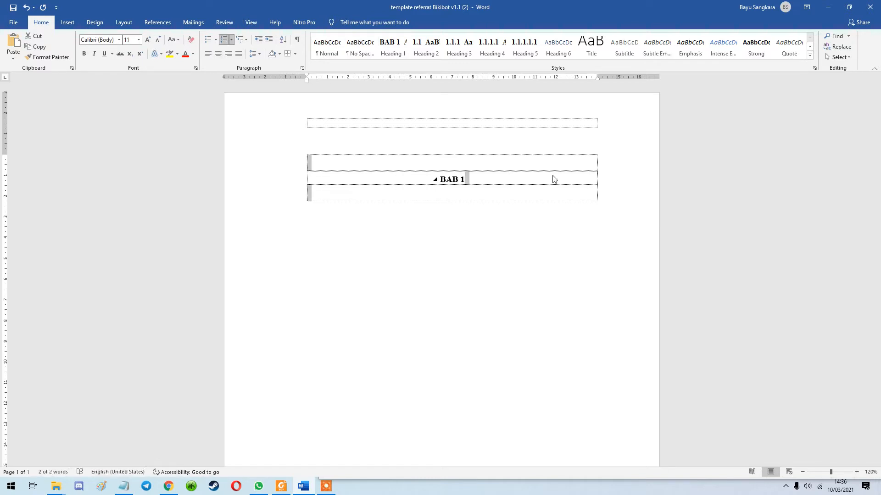
key(BackSpace)
key(Return)
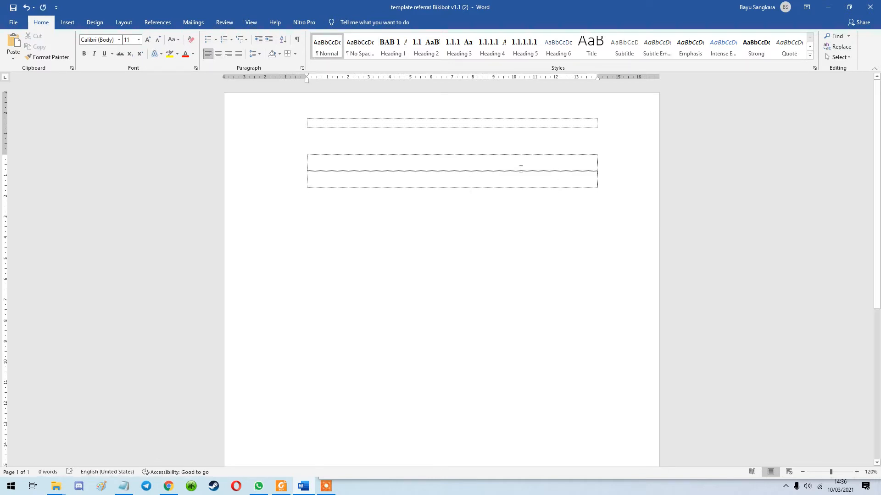
click(454, 165)
click(397, 54)
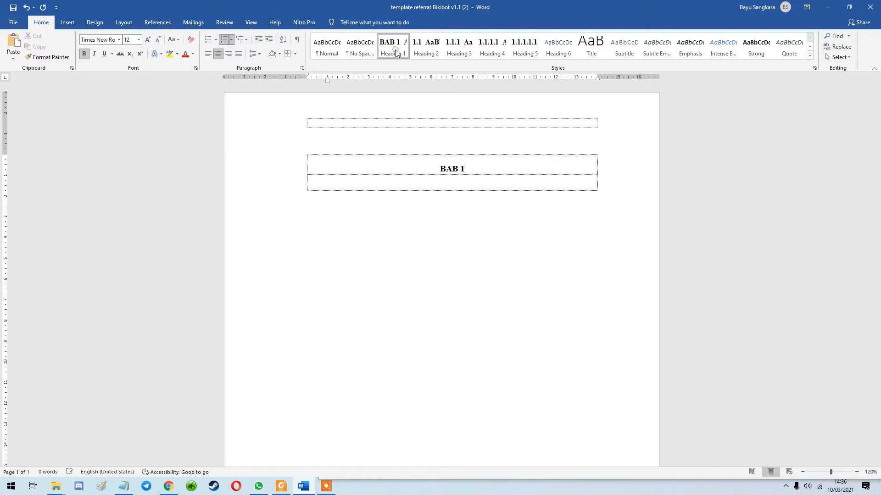
Enter "Pendahuluan" in the Heading 2 style directly below the chapter heading
click(363, 181)
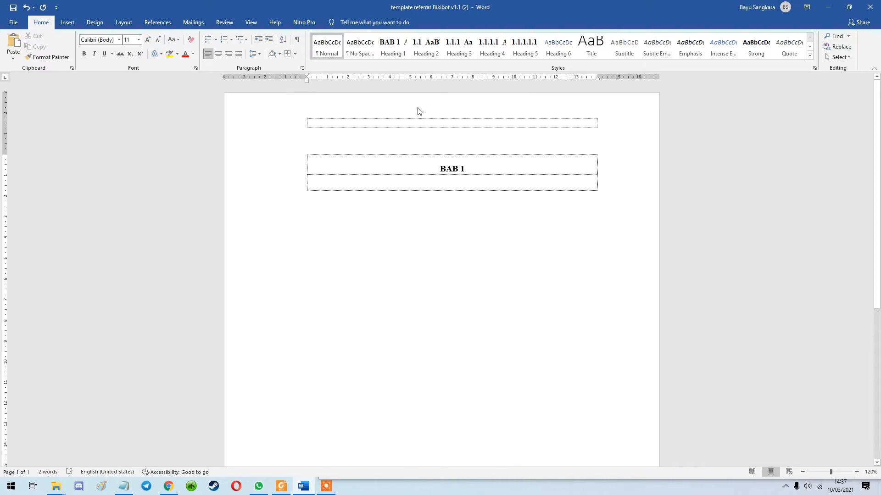
text(1.)
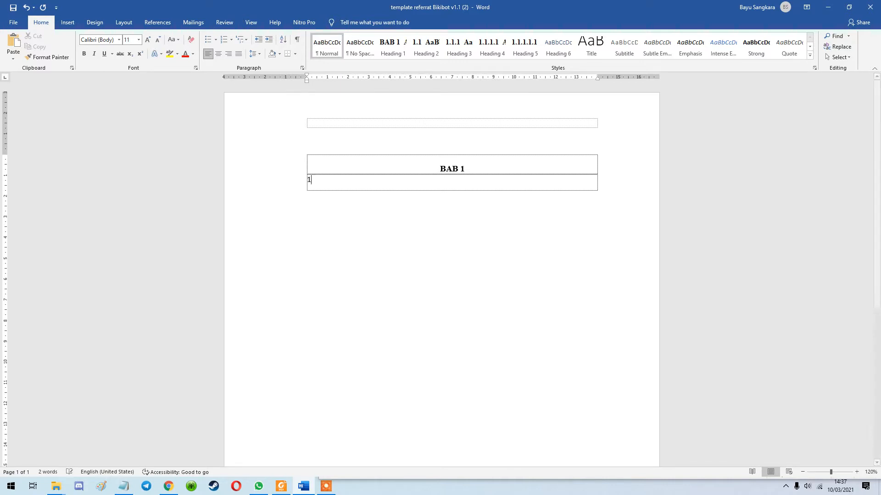
key(BackSpace)
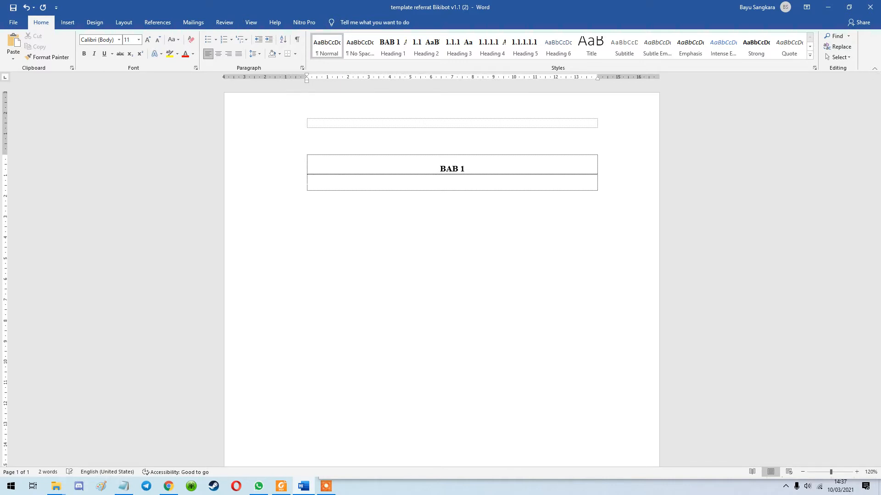
click(426, 46)
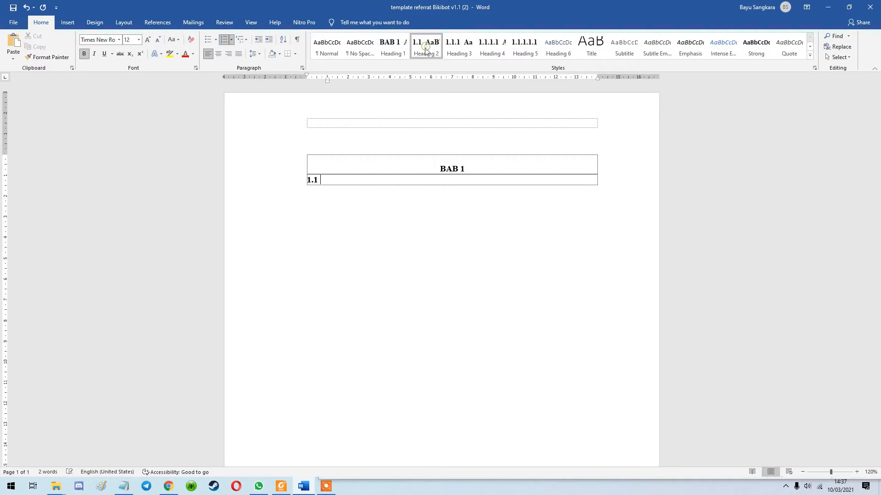
text(Pendahuluan)
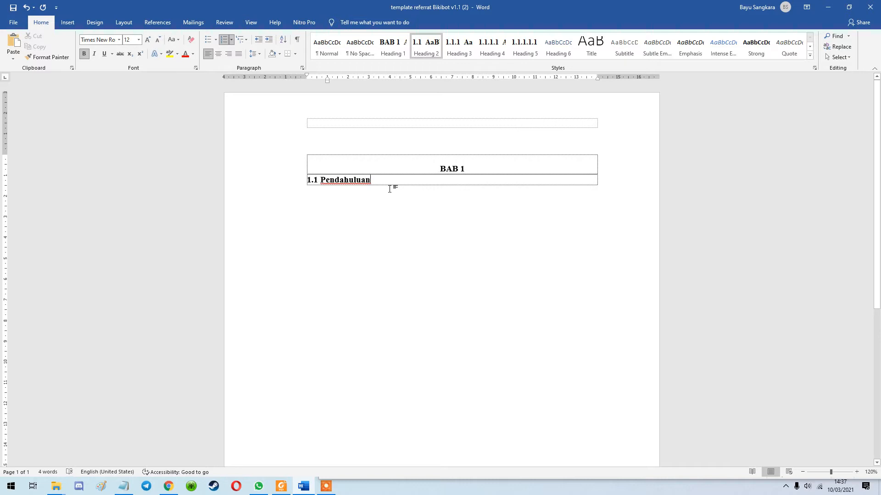
Add a two-line filler body paragraph starting with "Dasjldhasklhdas" below "Pendahuluan", followed by an empty paragraph
key(Return)
text(dasjldhasklhdas)
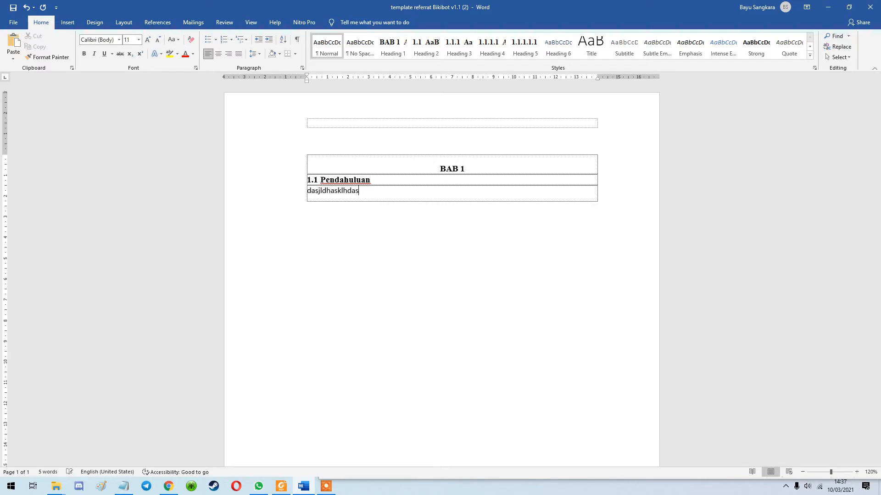
text(asasasasasasasasasasasasasasasasasasasasasasasasasasasasasasasasasasasasasasasasasasasasasasasasasasasasasasasasasasasasasasasasasasas)
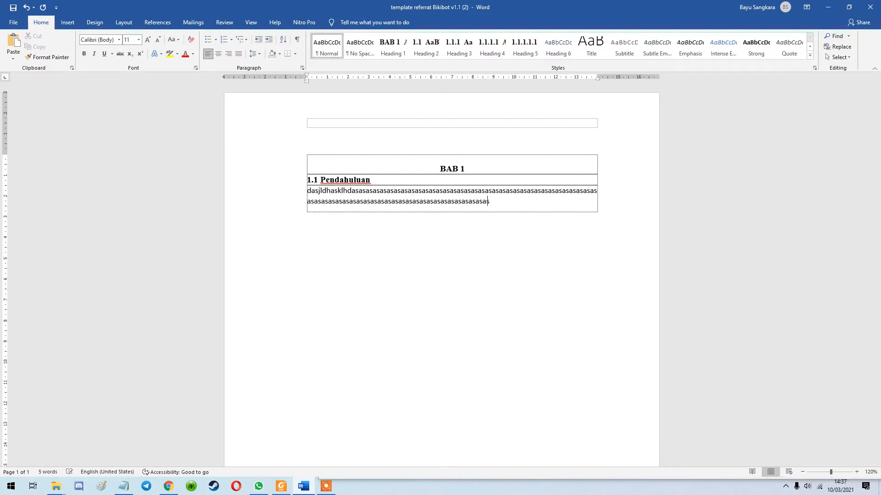
key(Return)
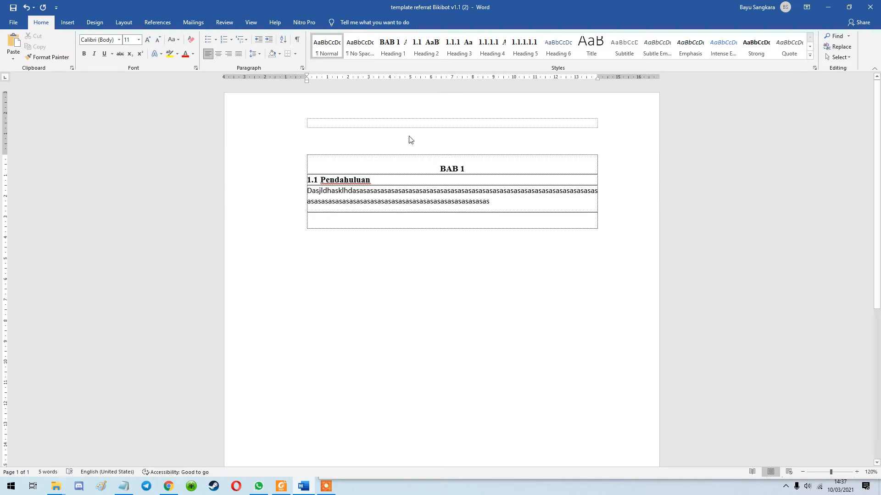
Add the Heading 2 "Dklsakldhjaskl" with a two-line filler body paragraph starting with "Lsahdklashkldh" below it
click(428, 46)
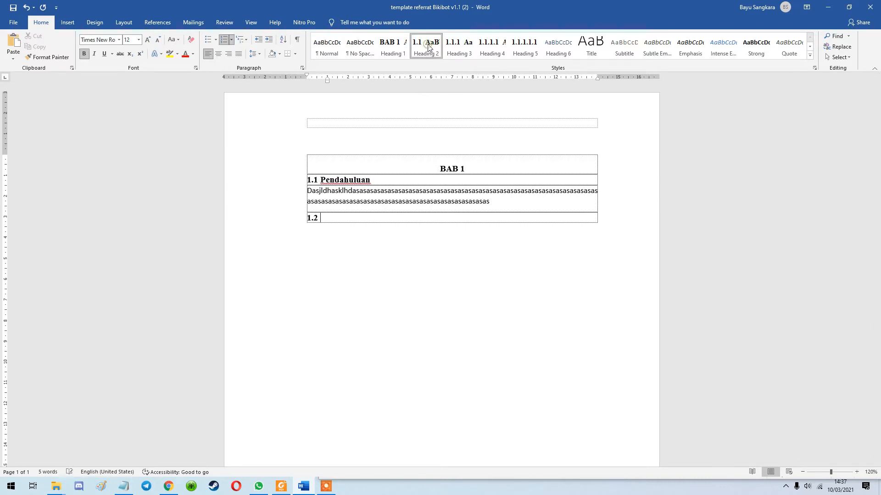
text(Dklsakldhjaskl)
key(Return)
text(lsahdklashkldhklashdklashdklas)
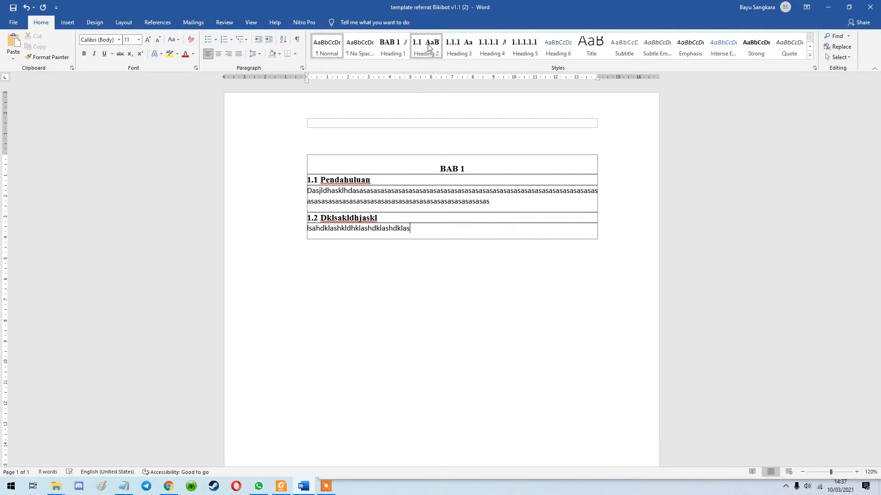
text(gvsdffffffffffffffffffffffffff)
text(ffffffffadfsdlasldkhasklhdlksahdkl haskldhasklhdklash)
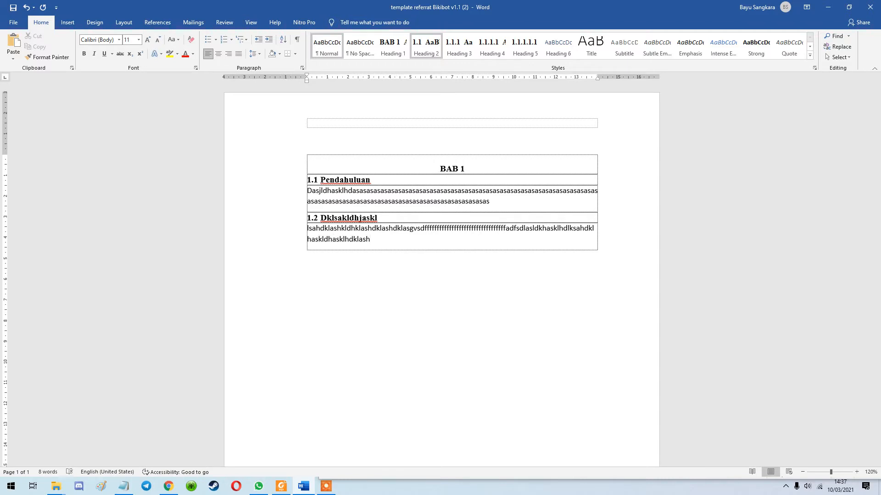
key(Tab)
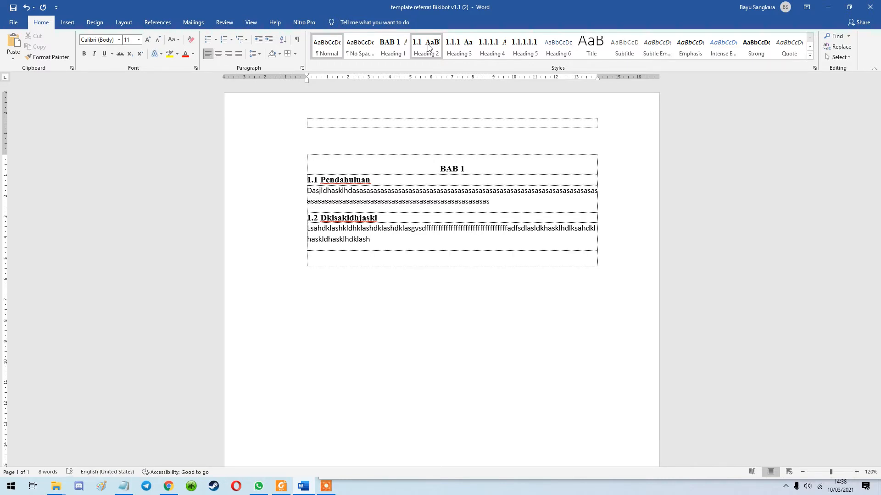
Add the Heading 3 "Asdhjashdjlashjld" with a two-line filler body paragraph starting with "Daslhdjlhasjldhashldk", followed by two empty paragraphs
click(429, 47)
click(454, 47)
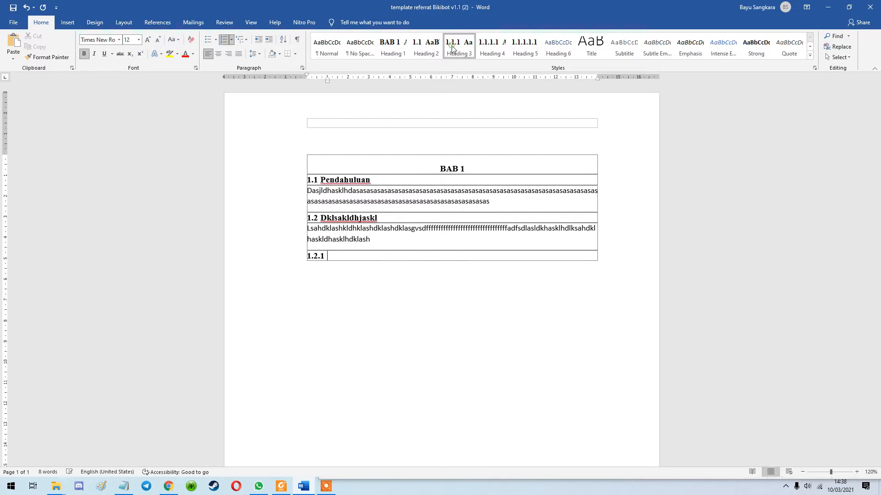
text(asdhjashdjlashjld)
key(Tab)
text(daslhdjlhasjldhashldk)
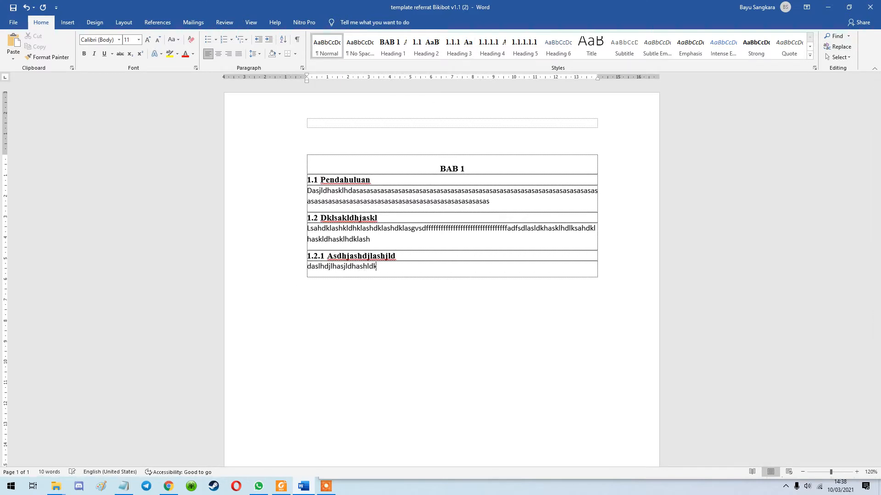
text(dkdkdkdkdkdkdkdkdkdkdkdkdkdkdkdkdkdkdkdkdkdkdkdkdkdkdkdkssldhaslkdhklashdklhaskldhklas)
key(Tab)
key(Tab)
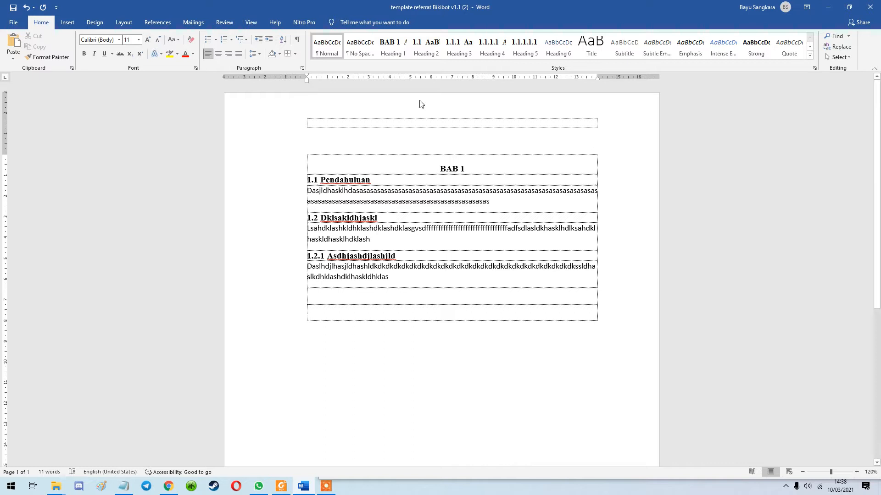
Start a second chapter by applying Heading 1 to the last paragraph, and add two empty paragraphs below it
click(429, 49)
click(405, 52)
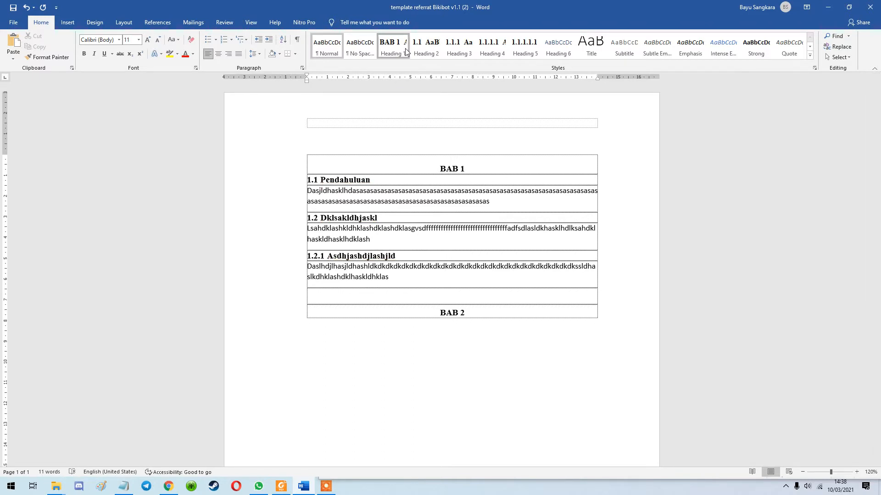
key(Return)
key(Return)
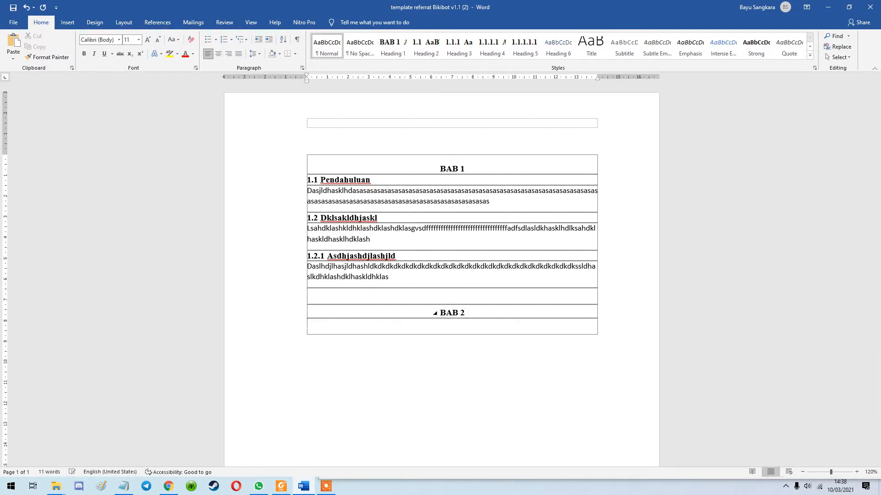
Enter the Heading 2 "Fghgdfhdg" and below it the Heading 3 "Jndfbdvbsdx" in the second chapter
click(427, 57)
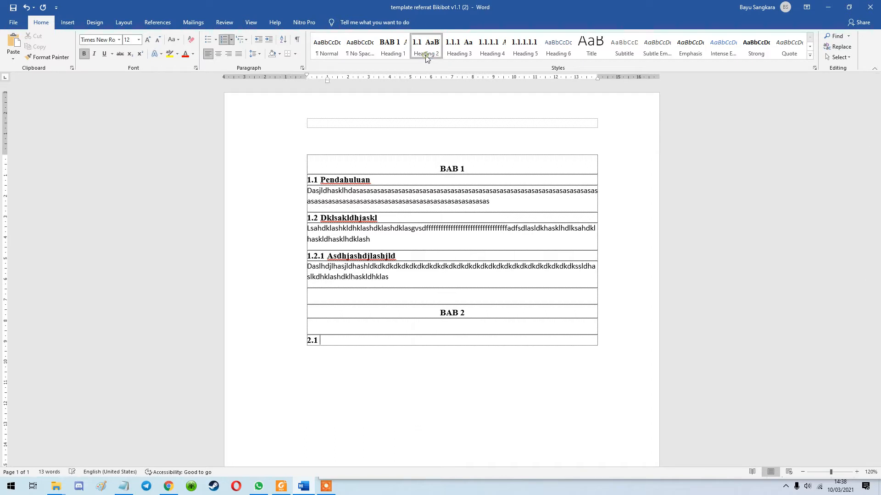
text(Fghgdfhdg)
key(Return)
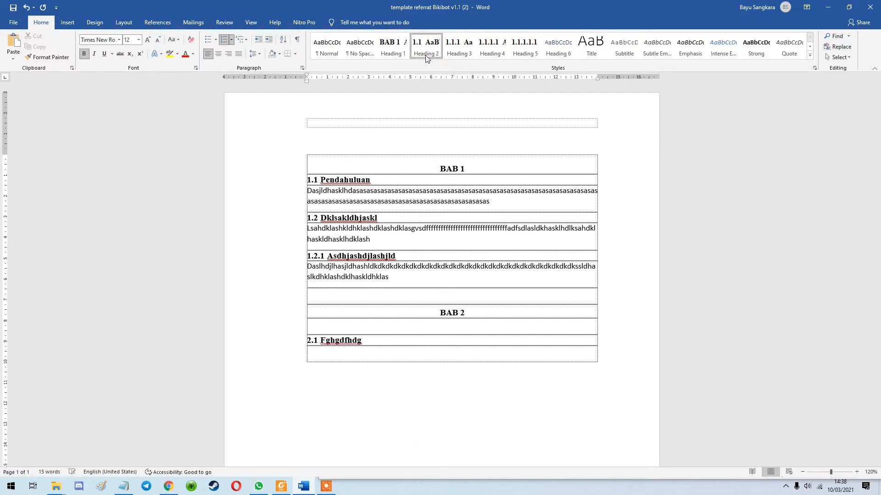
click(459, 53)
text(Jndfbdvbsdx)
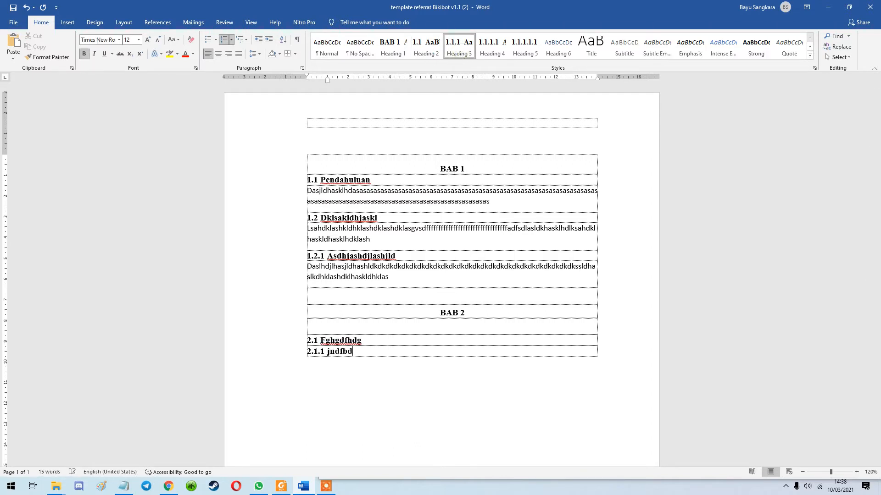
Add the Heading 4 "Gsdfsdfsdfg" and the Heading 5 "Fsdfsdfsdf" below "Jndfbdvbsdx", followed by an empty paragraph
key(Return)
click(485, 55)
text(Gsdfsdfsdfg)
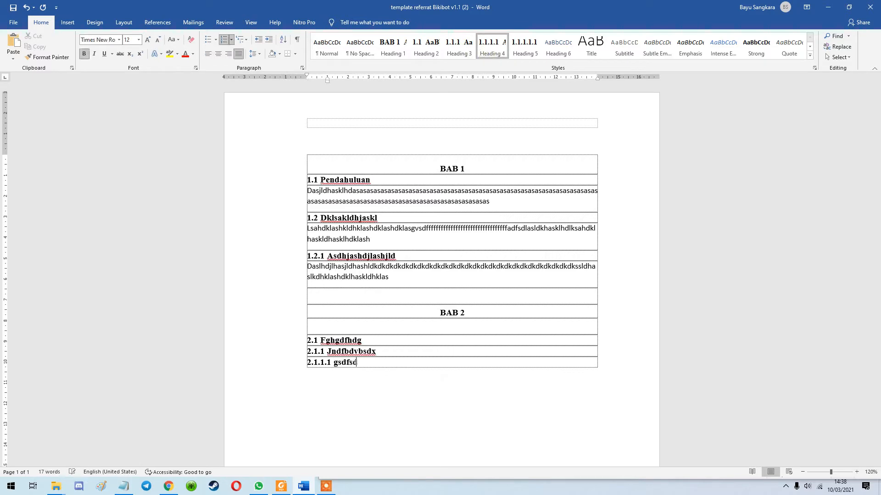
key(Return)
text(fsdfsdfsdfg)
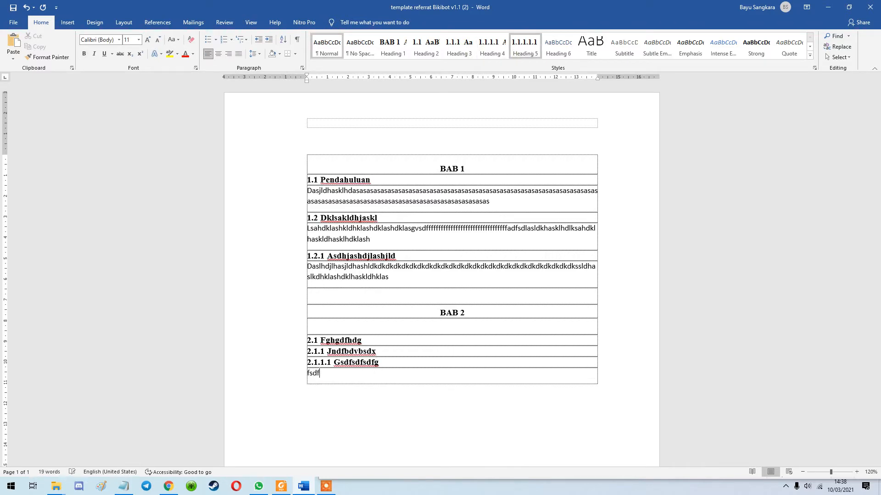
click(528, 52)
text(f)
key(Return)
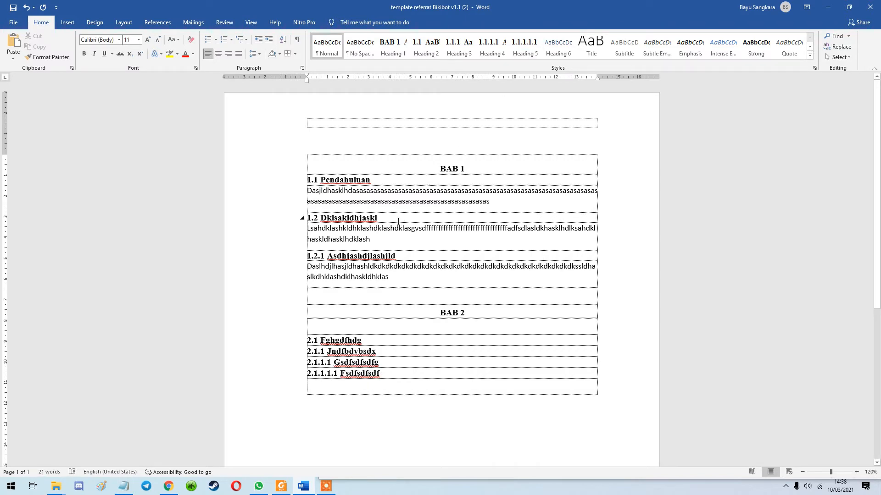
Insert a new Heading 2 "Asldhljashdlas" after the body text of "Pendahuluan", with empty paragraphs below it
click(491, 205)
key(Return)
key(Return)
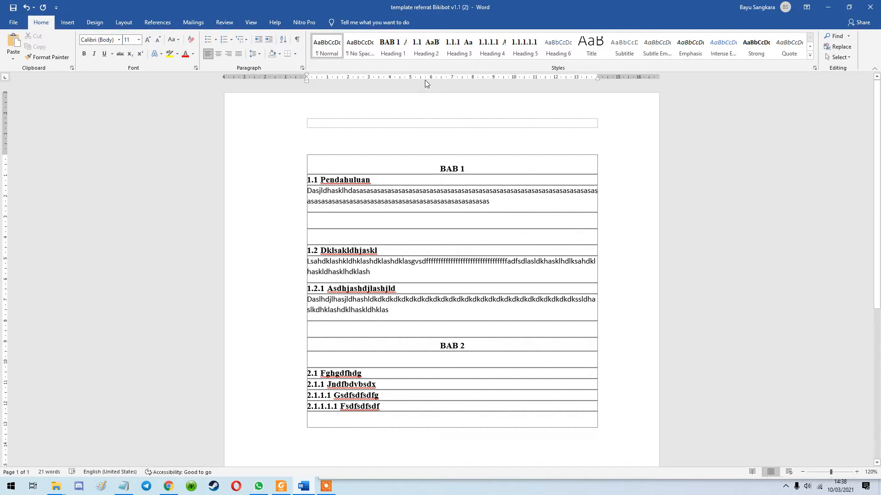
click(422, 48)
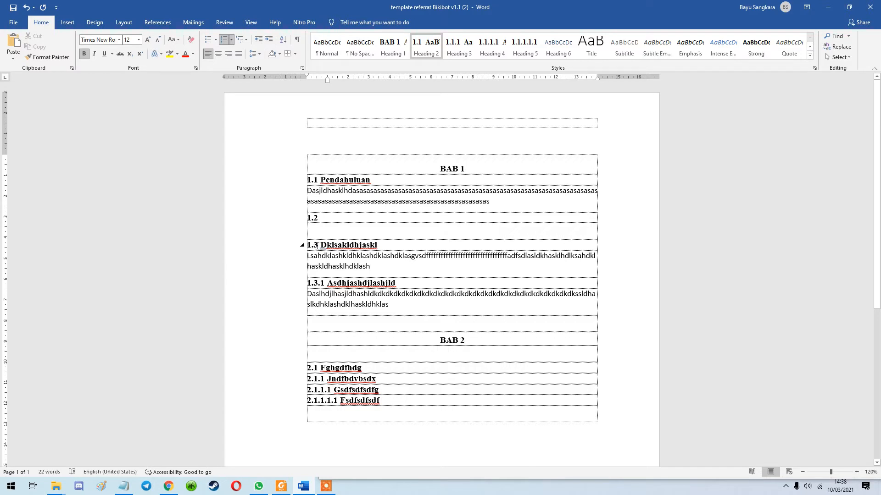
text(Asldhljashdlas)
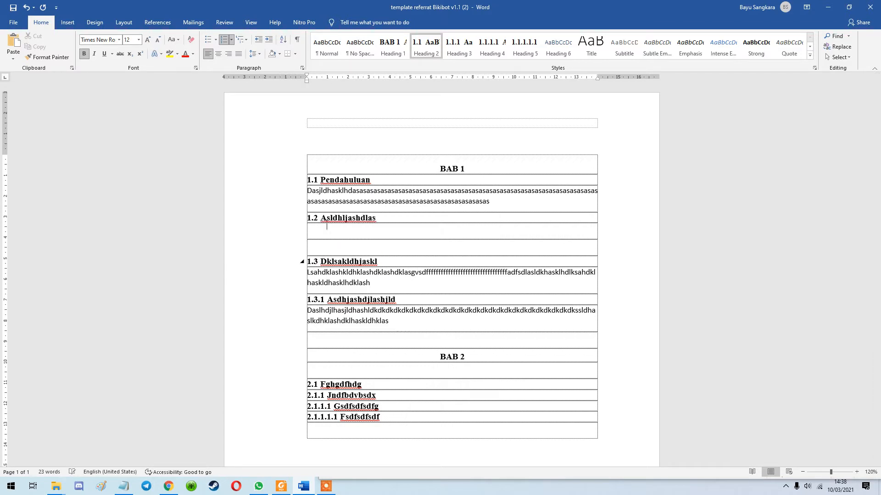
key(Return)
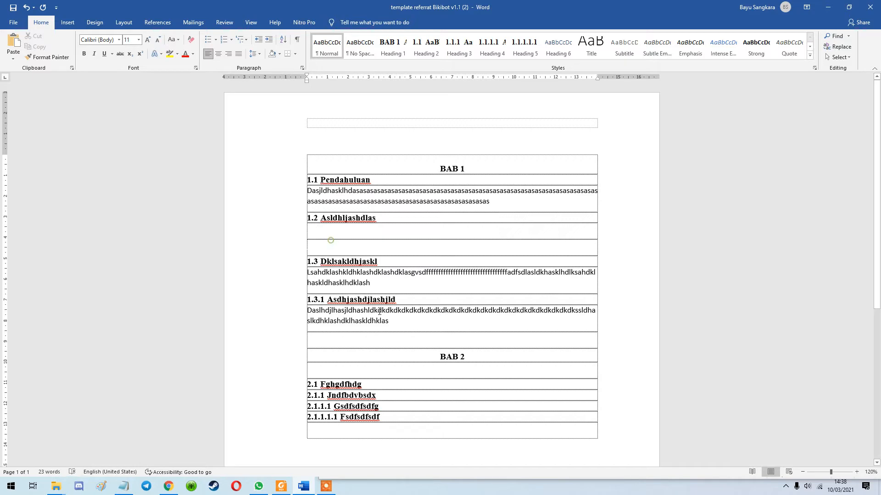
Insert empty paragraphs above the second chapter heading until that chapter starts on page 2
key(Return)
key(Return)
key(Return)
key(Return)
scroll(350, 336, down, 5)
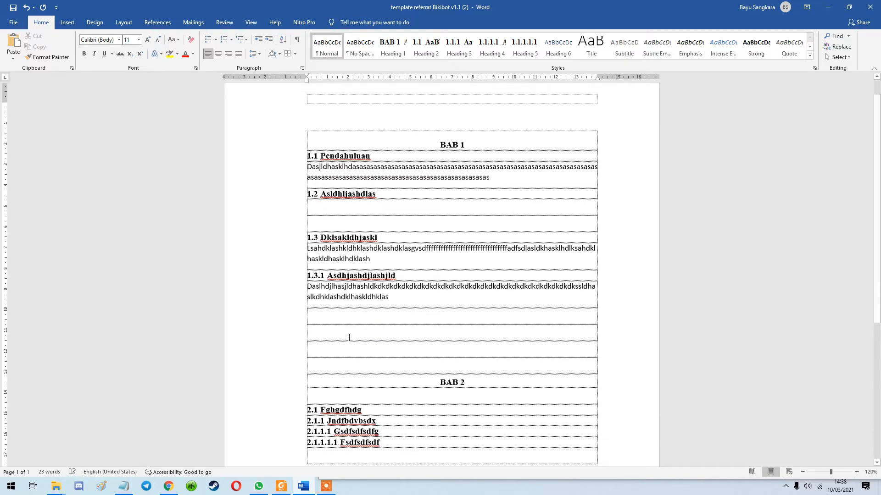
key(Return)
key(Return)
key(Return)
key(Return)
key(Return)
key(Return)
key(Return)
key(Return)
key(Return)
key(Return)
key(Return)
key(Return)
key(Return)
key(Return)
Add empty paragraphs below the Heading 5 "Fsdfsdfsdf" until the document continues onto page 3
scroll(350, 343, down, 5)
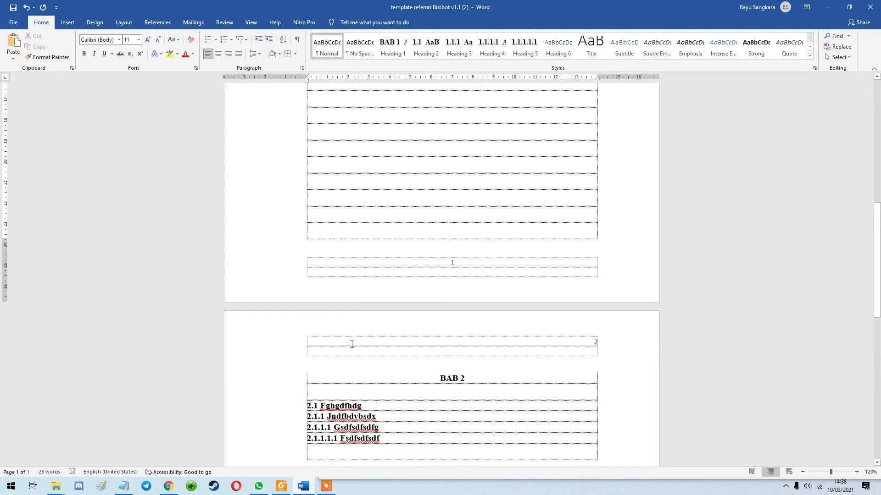
scroll(362, 339, down, 1)
click(370, 328)
scroll(371, 350, up, 4)
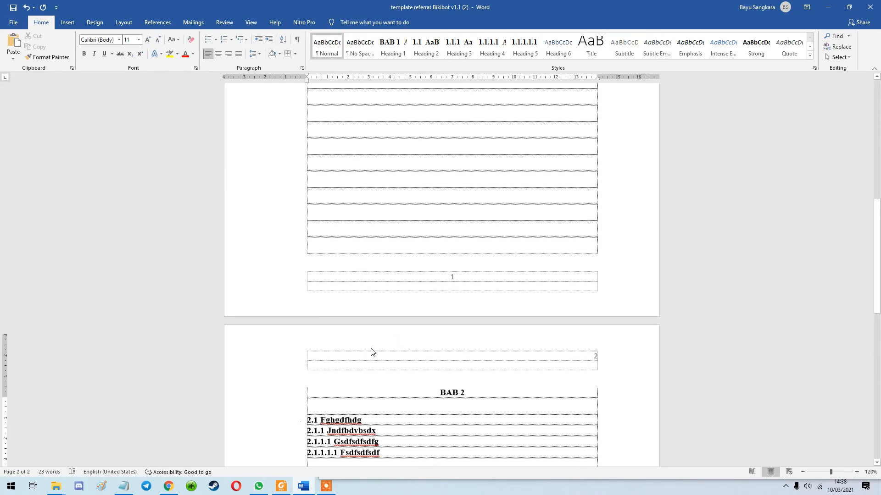
scroll(371, 352, down, 3)
key(Return)
key(Return)
key(Return)
key(Return)
key(Return)
key(Return)
key(Return)
key(Return)
key(Return)
key(Return)
key(Return)
key(Return)
key(Return)
key(Return)
key(Return)
key(Return)
key(Return)
key(Return)
key(Return)
key(Return)
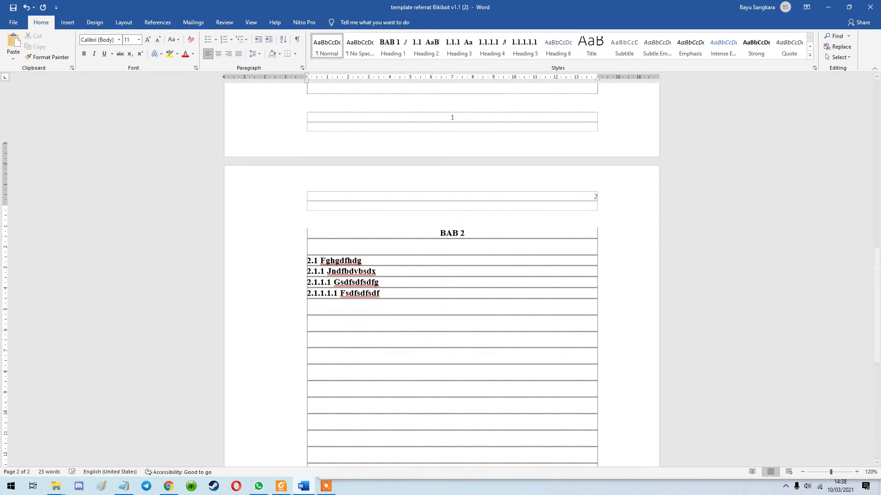
key(Return)
key(Return)
key(Return)
key(Return)
key(Return)
key(Return)
key(Return)
key(Return)
key(Return)
key(Return)
key(Return)
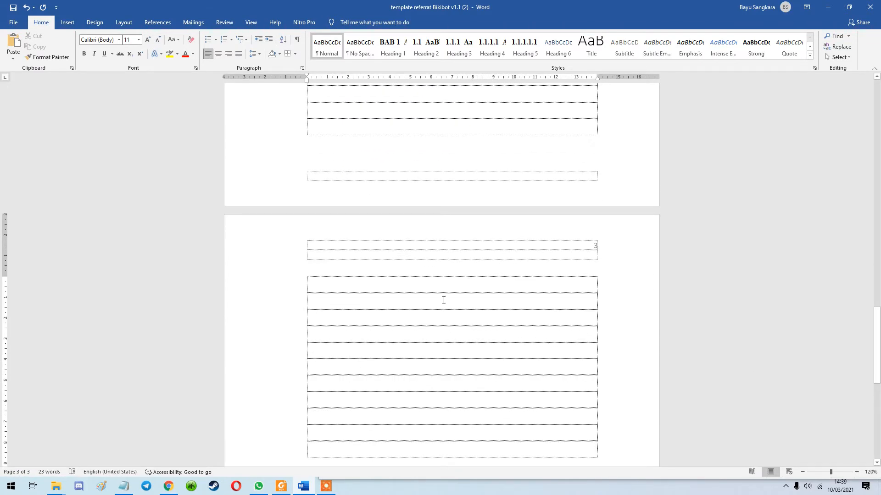
Apply Heading 1 to the first paragraph on page 3, and Heading 2, Heading 3 twice and Heading 4 to the paragraphs below
click(388, 44)
click(407, 297)
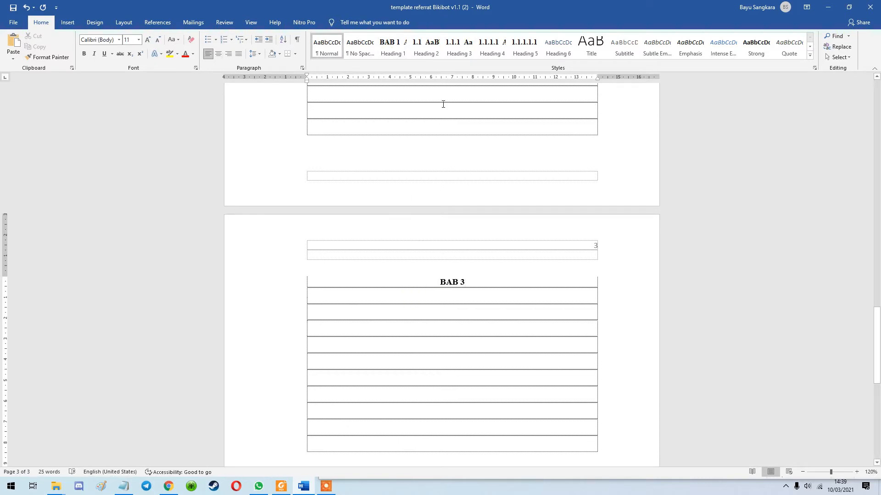
click(426, 46)
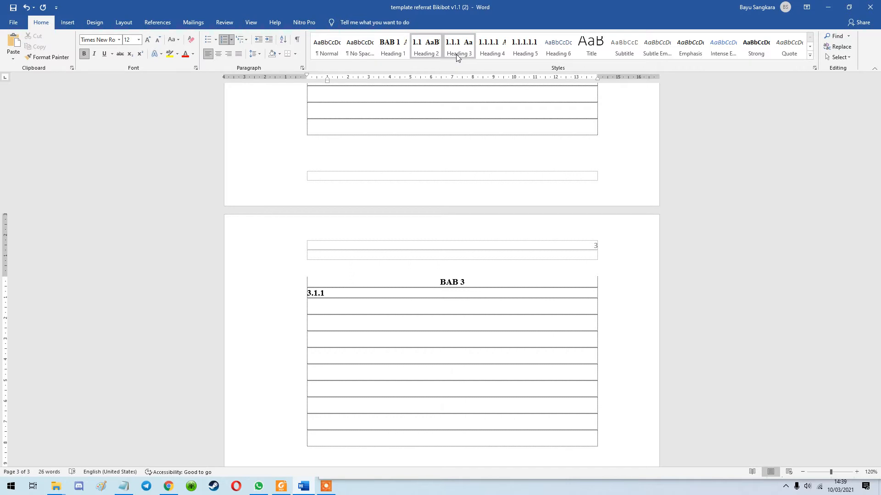
key(Down)
click(456, 49)
key(Down)
click(492, 46)
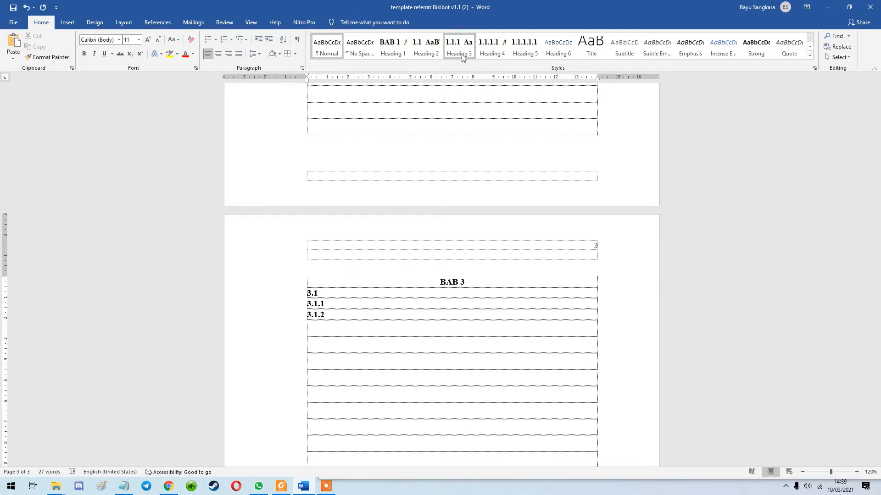
key(Down)
click(491, 50)
Add empty paragraphs at the end of the third chapter until the document continues onto page 4
scroll(476, 331, down, 5)
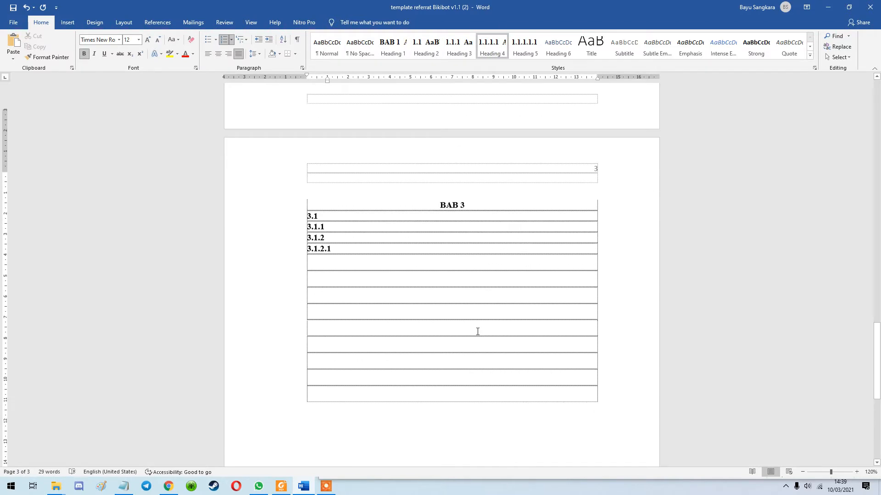
scroll(476, 338, down, 4)
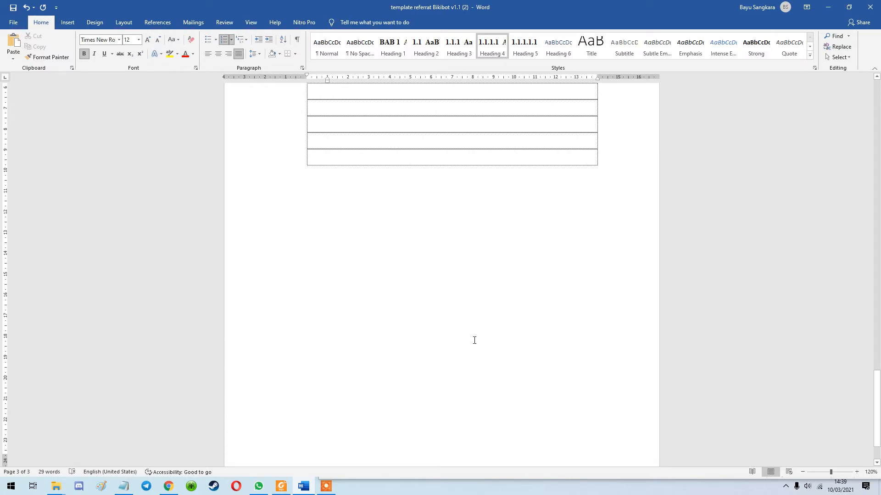
key(Down)
scroll(469, 347, down, 4)
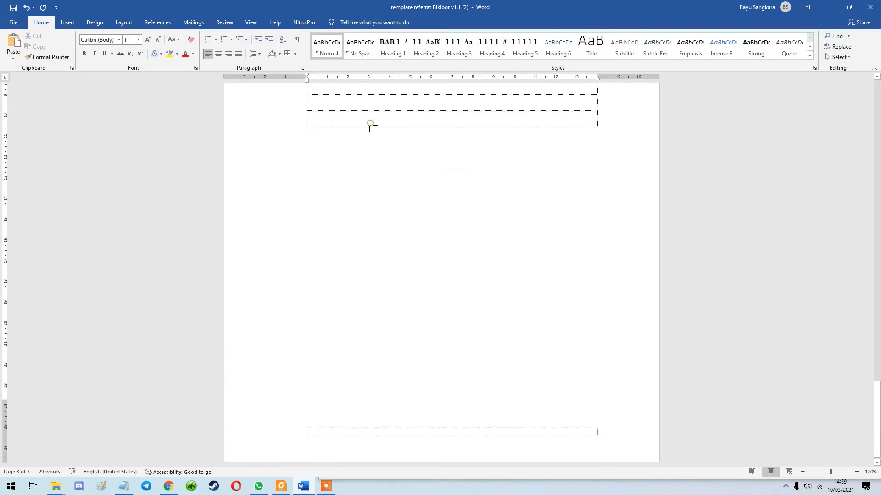
key(Return)
key(Return)
key(Return)
key(Return)
key(Return)
key(Return)
key(Return)
key(Return)
key(Return)
key(Return)
key(Return)
key(Return)
key(Return)
key(Return)
key(Return)
key(Return)
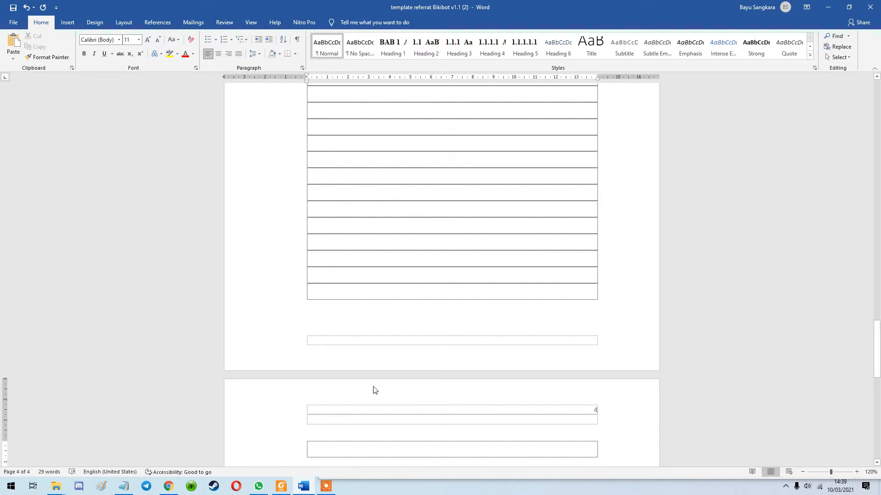
Apply Heading 1 to the paragraph on page 4 and add two empty paragraphs below it
scroll(375, 390, down, 3)
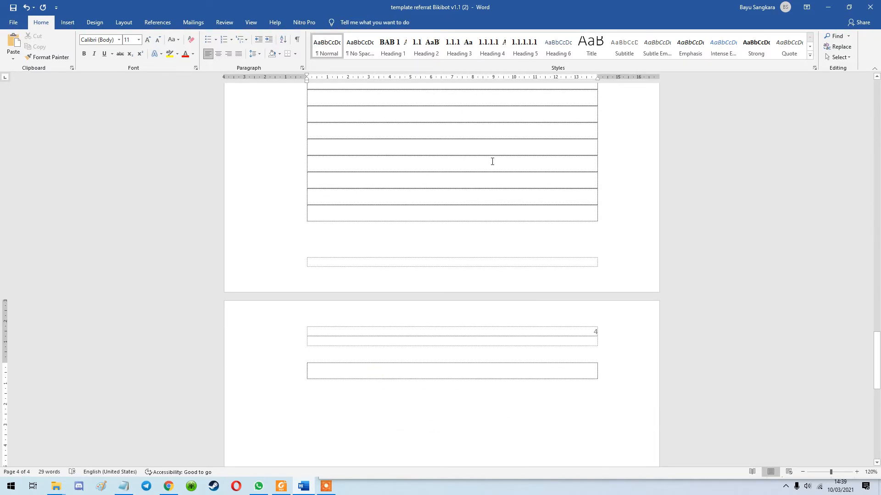
click(393, 46)
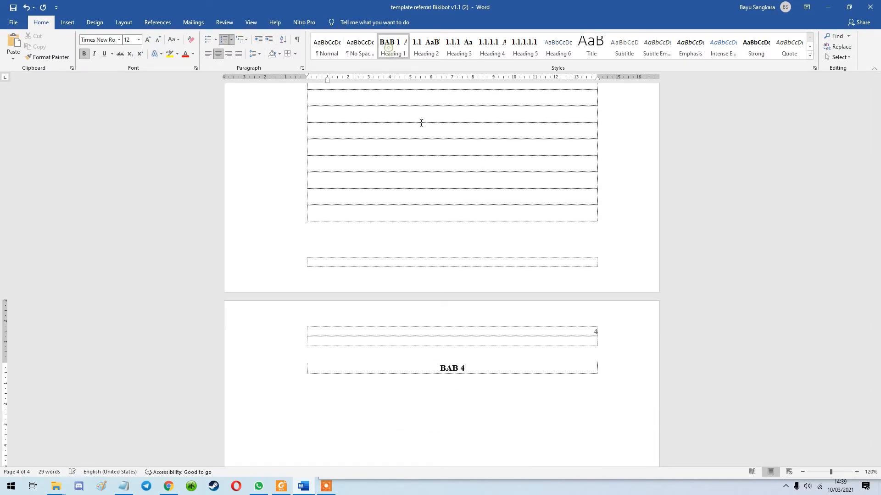
key(Return)
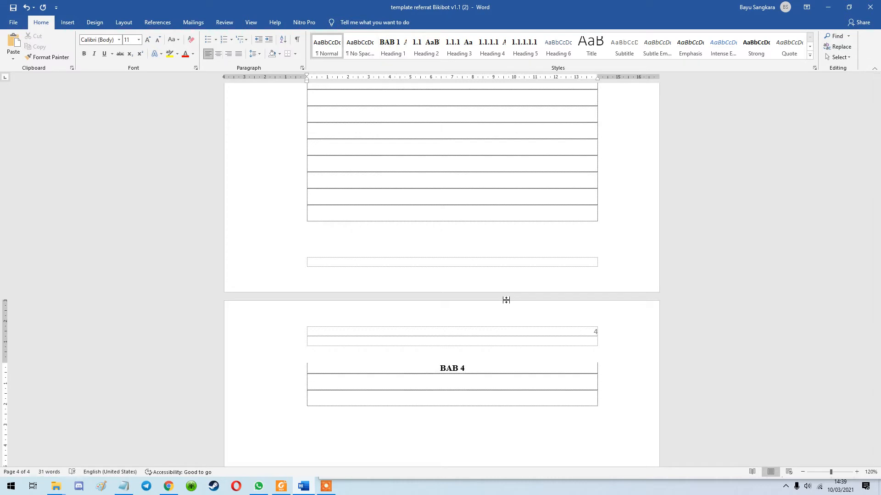
click(395, 57)
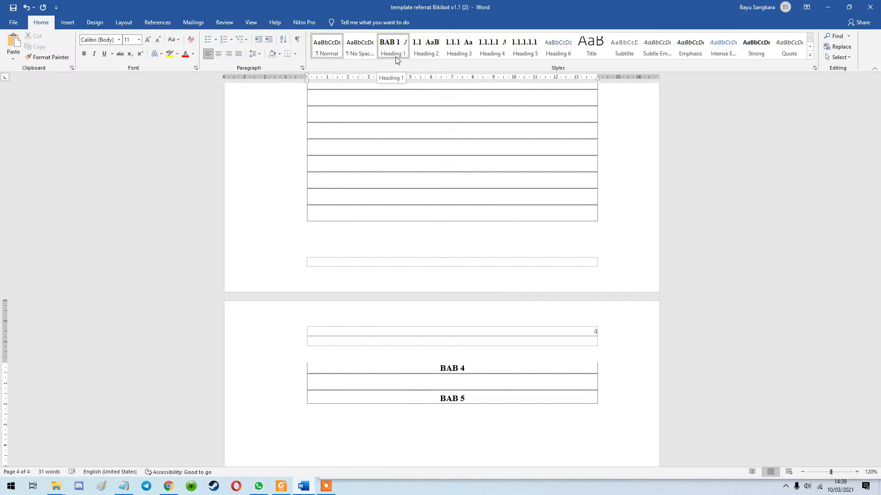
Try inserting a blank page at the first chapter heading "BAB 1", and undo the insertion
scroll(637, 344, up, 10)
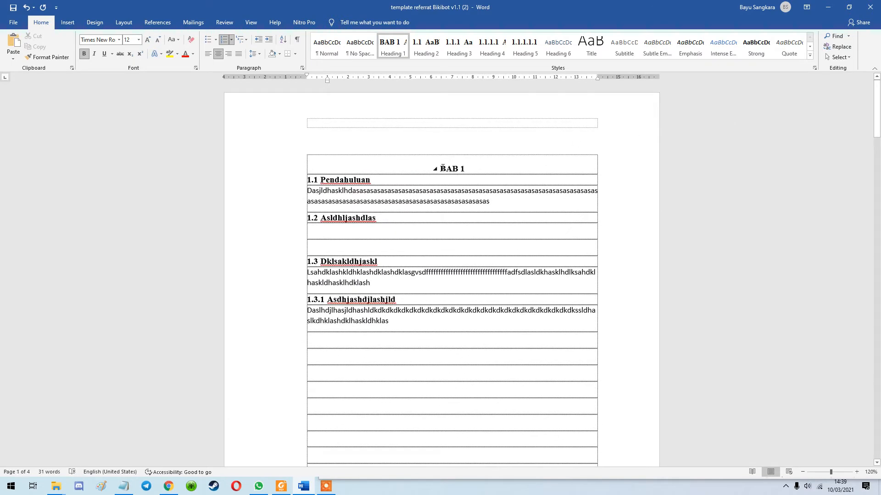
click(443, 167)
click(477, 169)
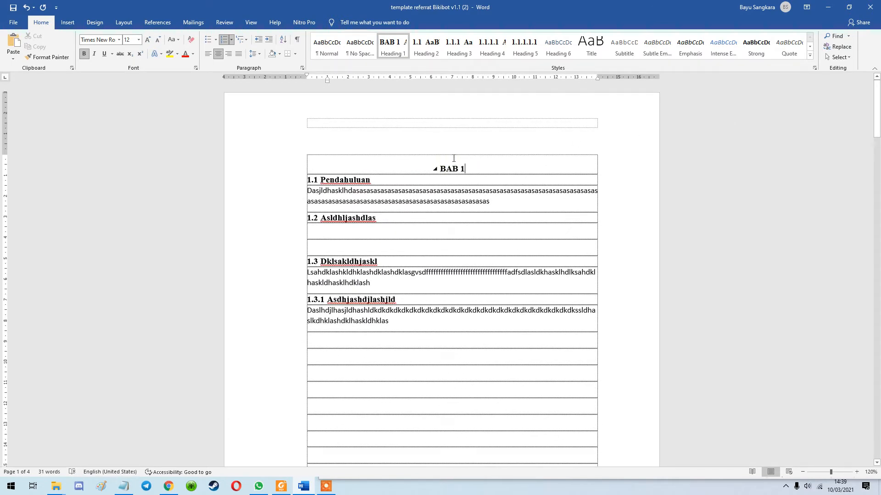
click(440, 167)
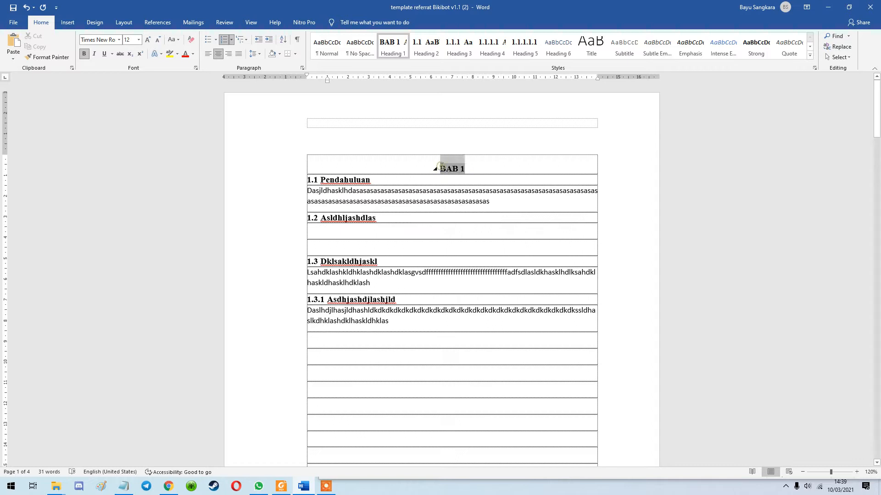
click(152, 24)
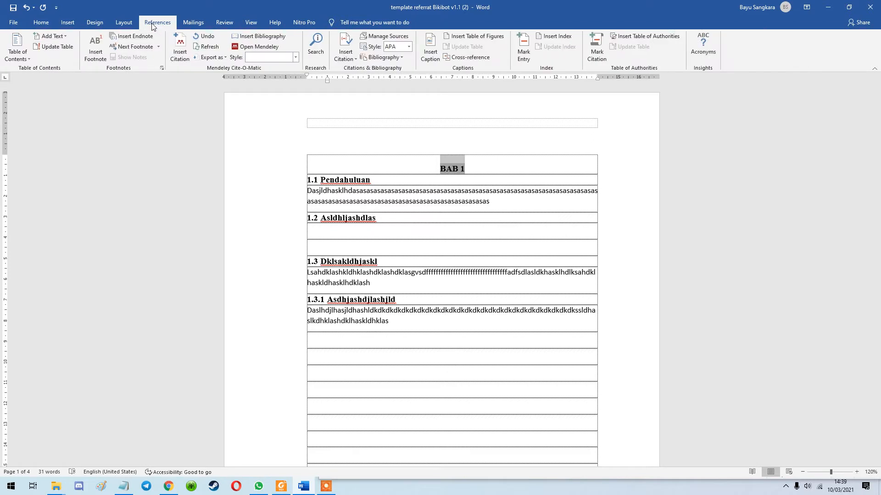
click(48, 25)
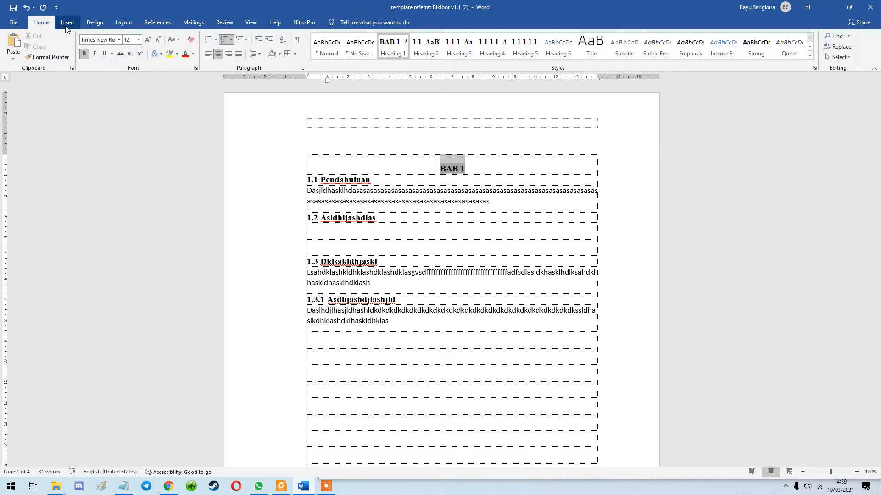
click(67, 23)
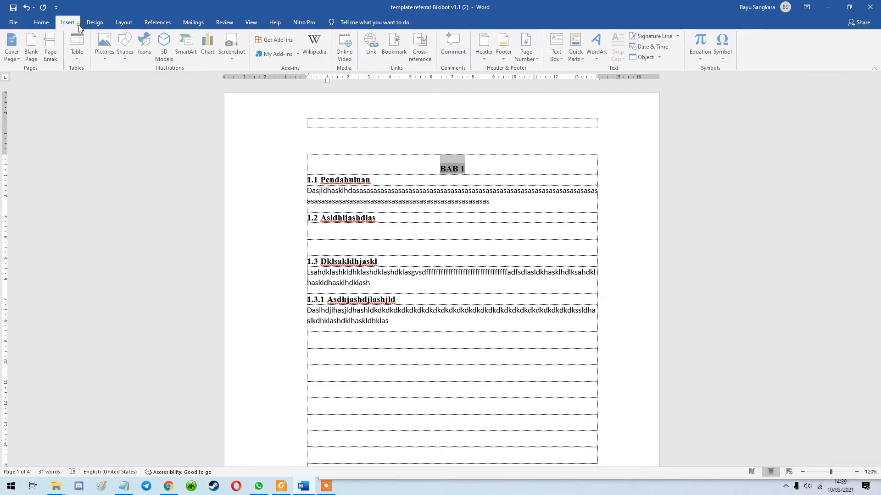
click(29, 55)
scroll(467, 204, up, 6)
click(445, 161)
click(26, 8)
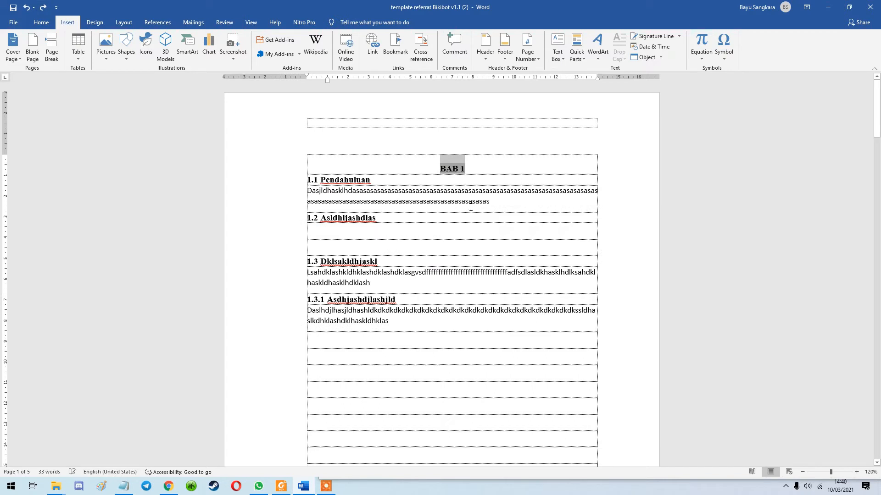
Insert an empty Normal paragraph above the first chapter heading "BAB 1"
click(454, 159)
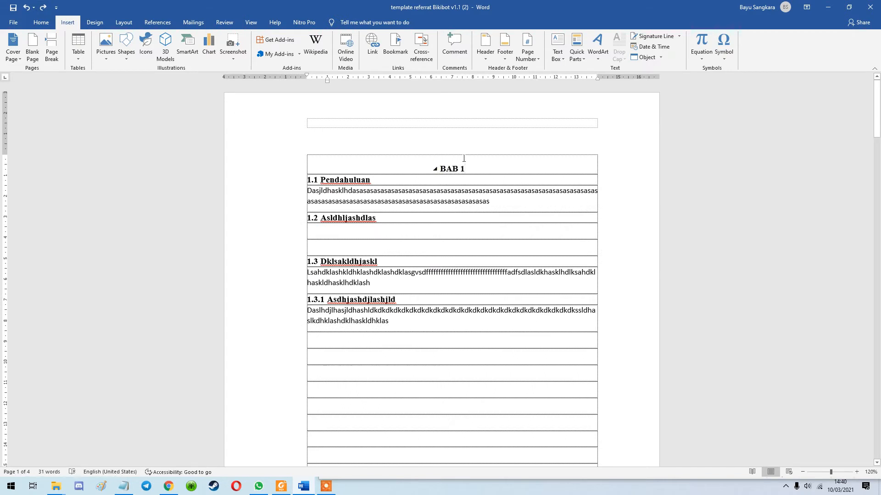
click(464, 159)
key(Right)
click(464, 158)
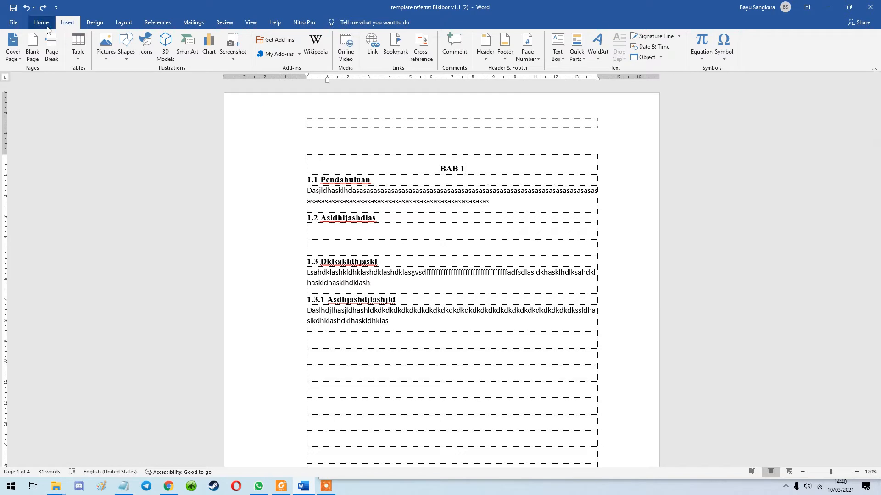
scroll(265, 161, down, 1)
scroll(265, 161, up, 1)
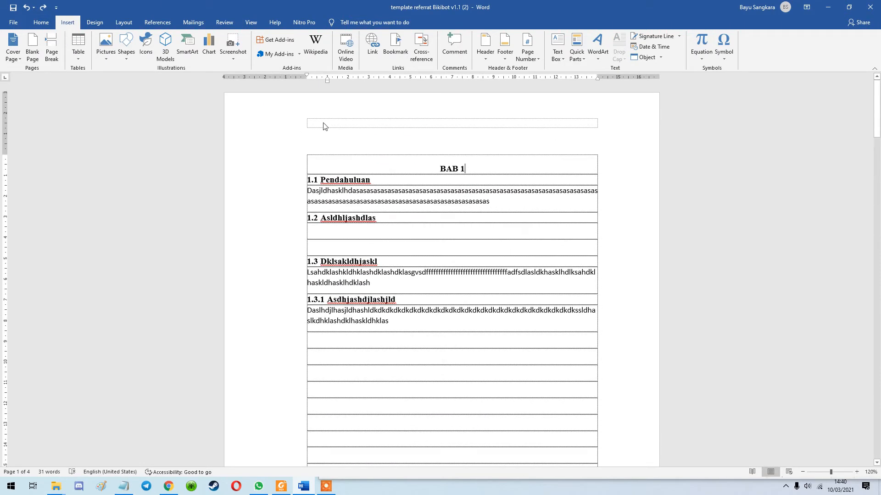
click(434, 169)
click(436, 170)
click(435, 171)
click(434, 183)
click(434, 183)
click(435, 169)
click(436, 168)
click(434, 169)
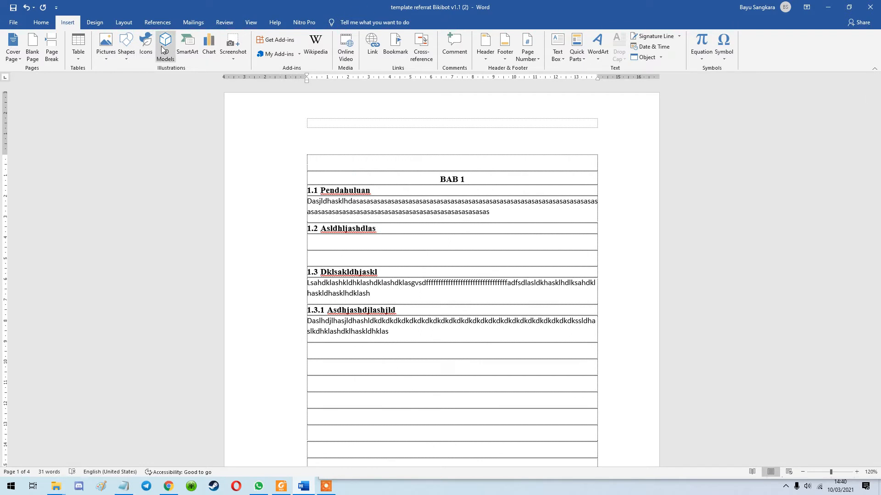
Insert a blank page before the first chapter and check the page numbers around it
click(33, 54)
scroll(397, 321, down, 10)
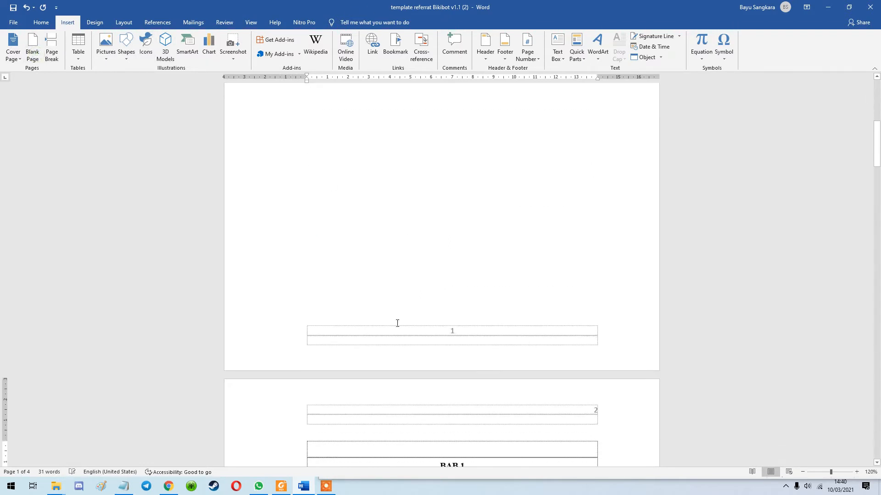
scroll(387, 398, up, 8)
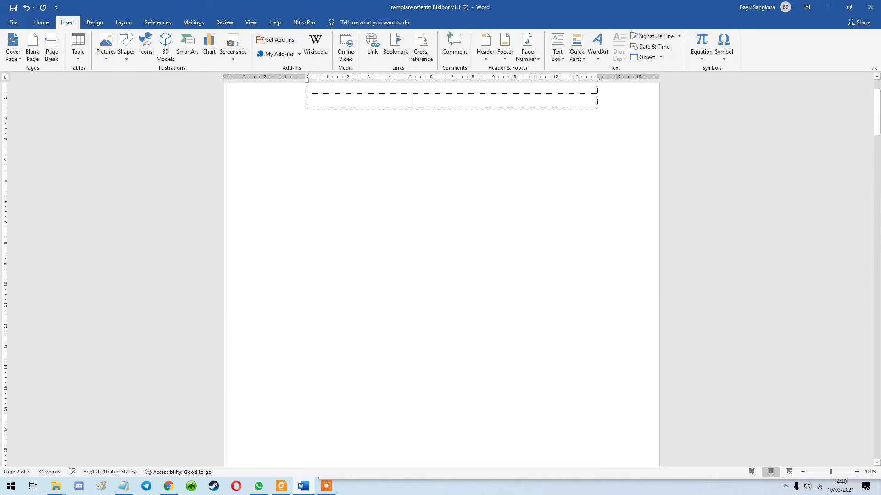
scroll(415, 290, down, 9)
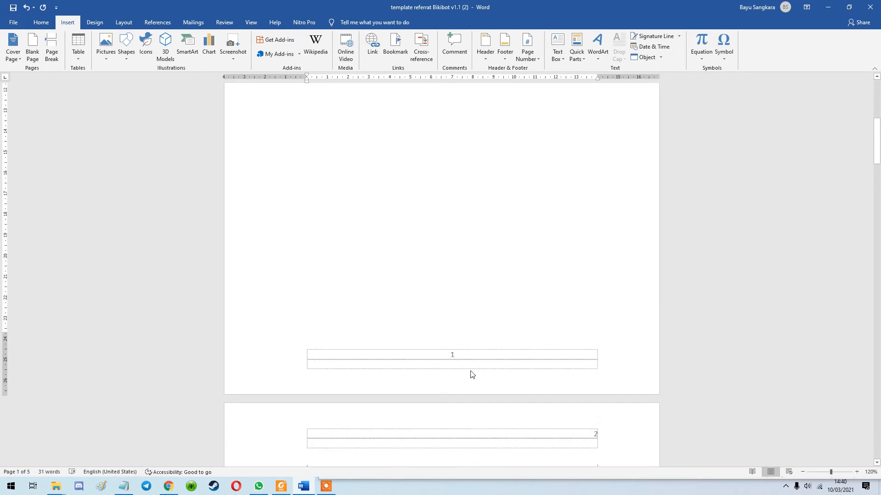
scroll(741, 315, up, 2)
drag(878, 129, 880, 82)
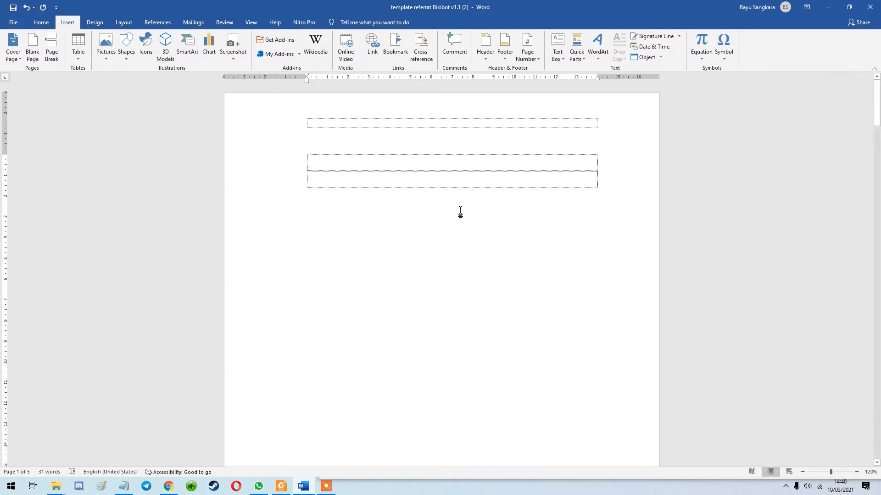
Insert the built-in Automatic Table 2 table of contents on the blank first page
click(442, 177)
mouse_move(877, 101)
mouse_down()
mouse_move(878, 195)
mouse_move(878, 103)
mouse_up()
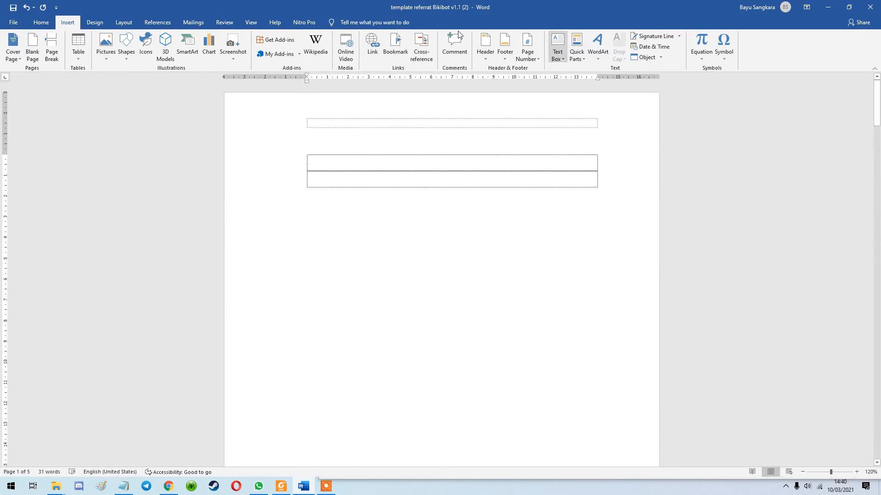
click(94, 23)
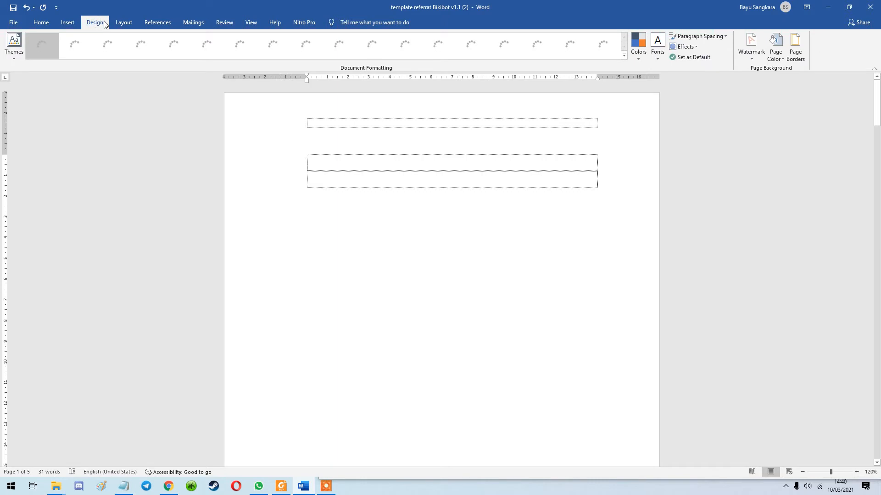
click(124, 23)
click(148, 23)
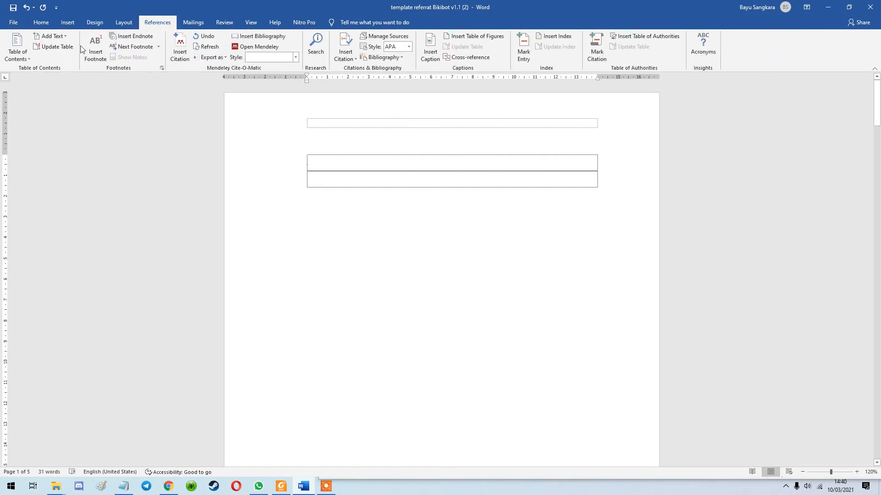
click(26, 64)
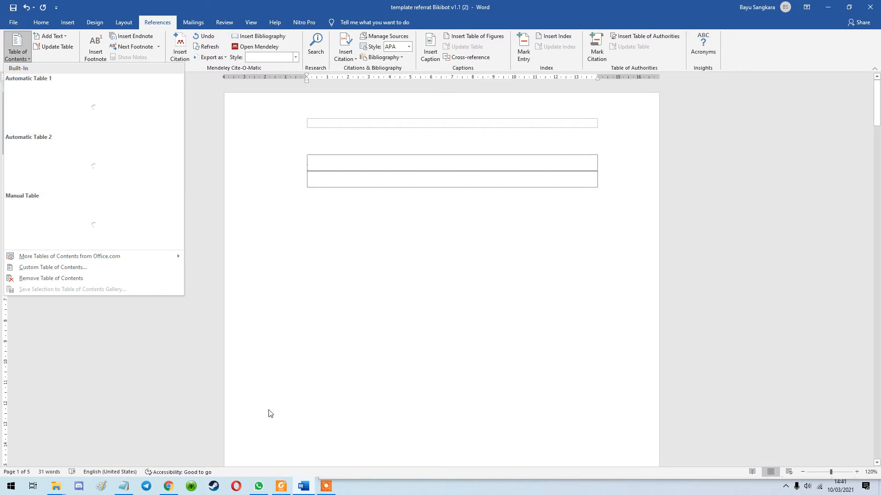
click(325, 488)
click(584, 477)
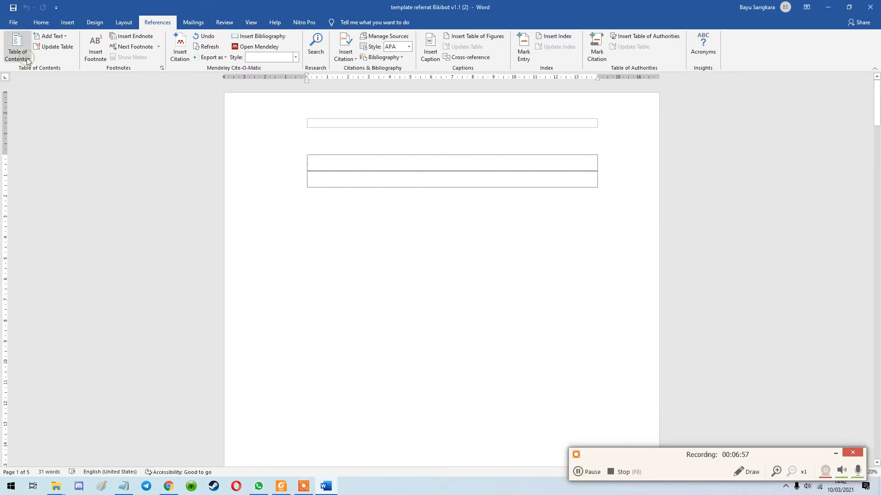
click(28, 59)
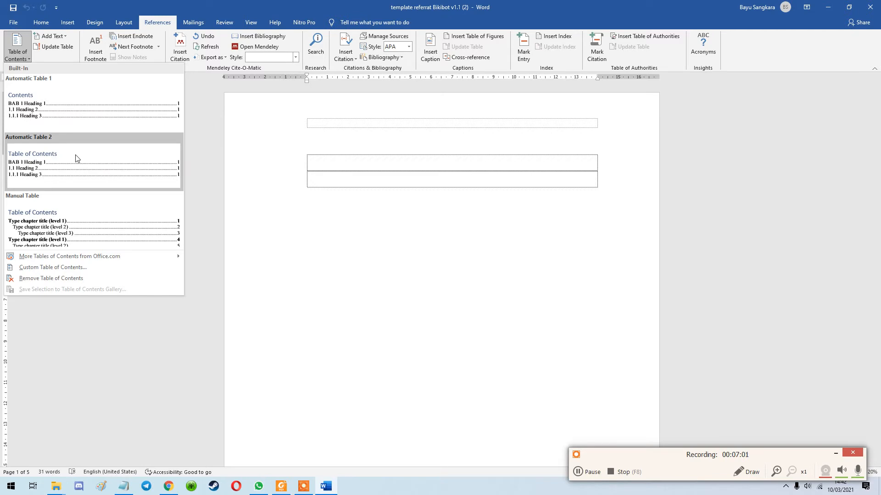
click(64, 162)
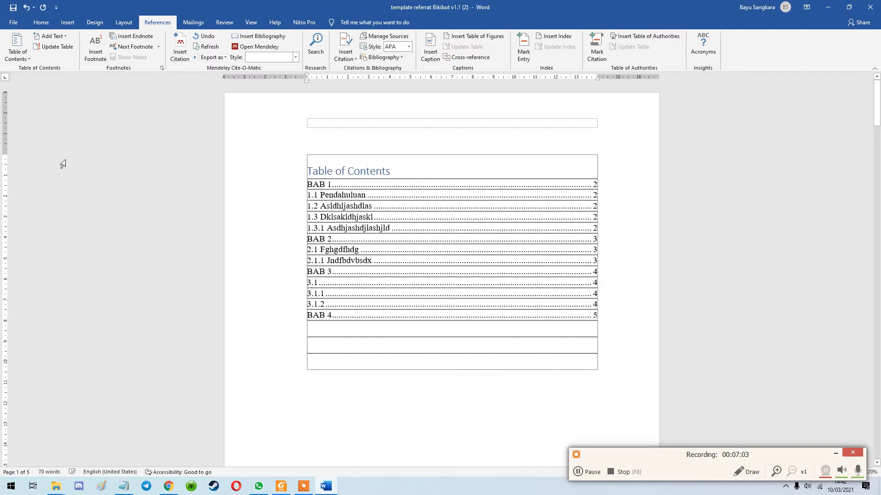
click(361, 173)
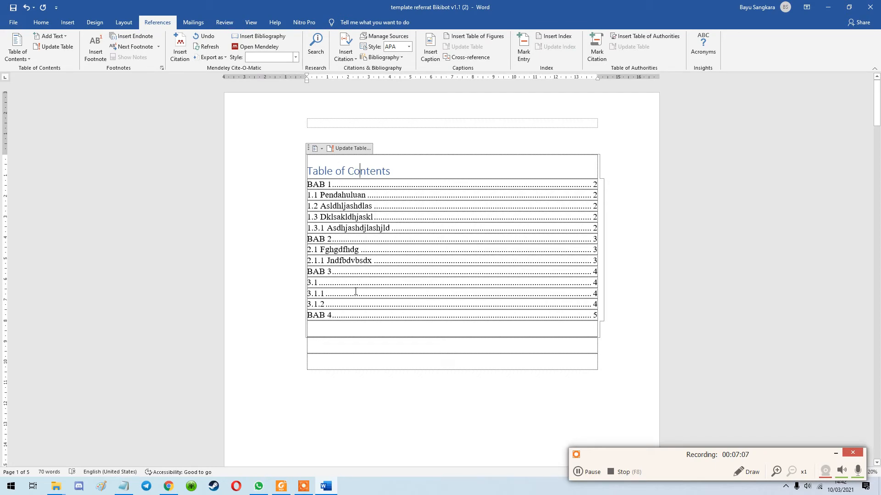
scroll(356, 289, down, 2)
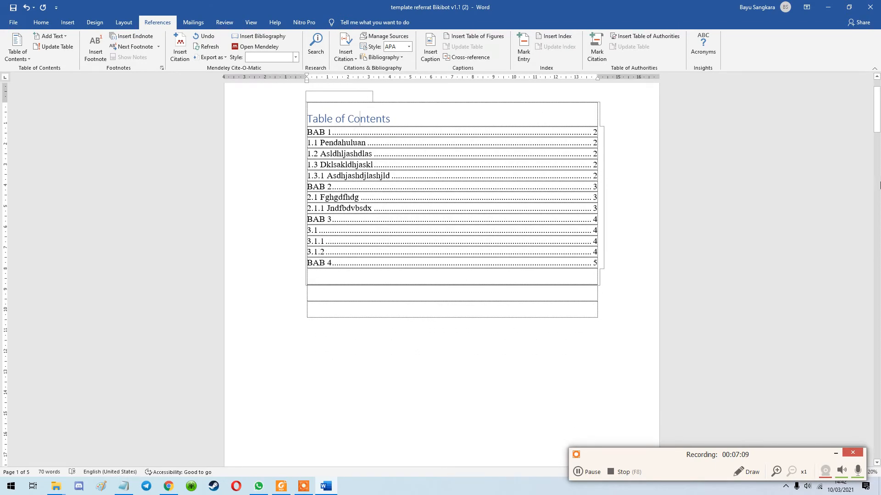
Replace the table of contents with a custom one that shows 5 heading levels
mouse_move(876, 110)
mouse_down()
mouse_move(876, 247)
mouse_move(878, 98)
mouse_up()
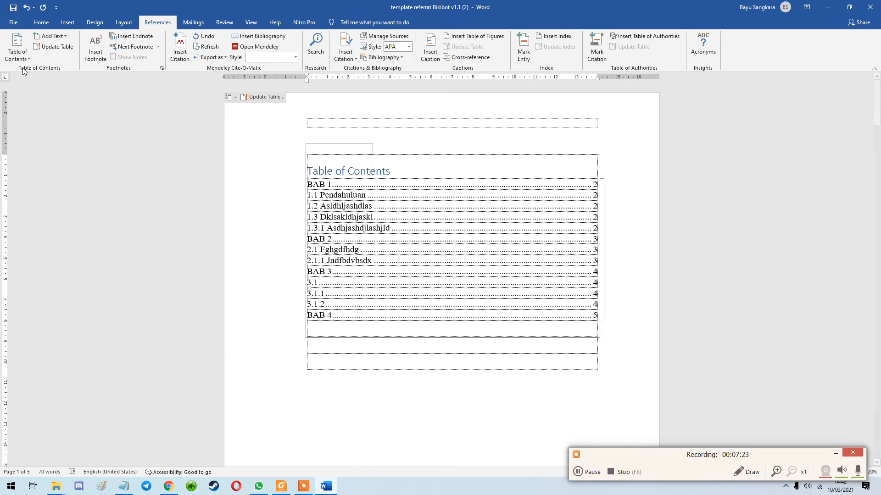
click(17, 50)
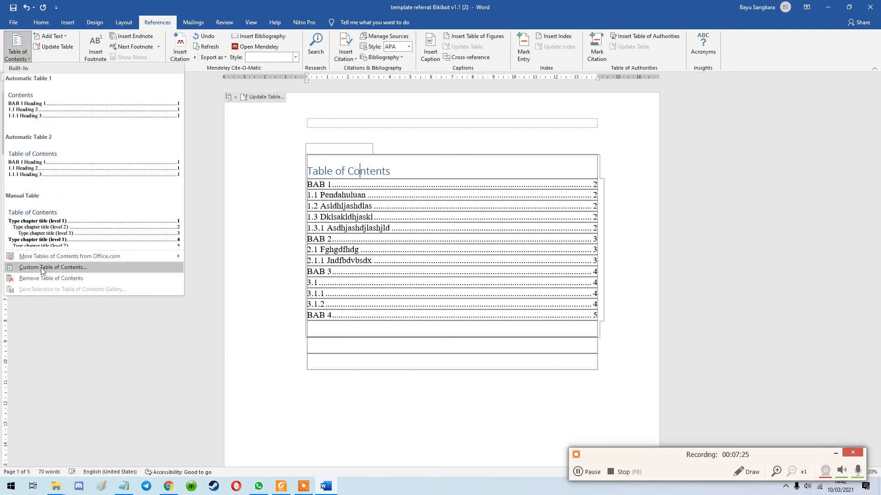
click(43, 270)
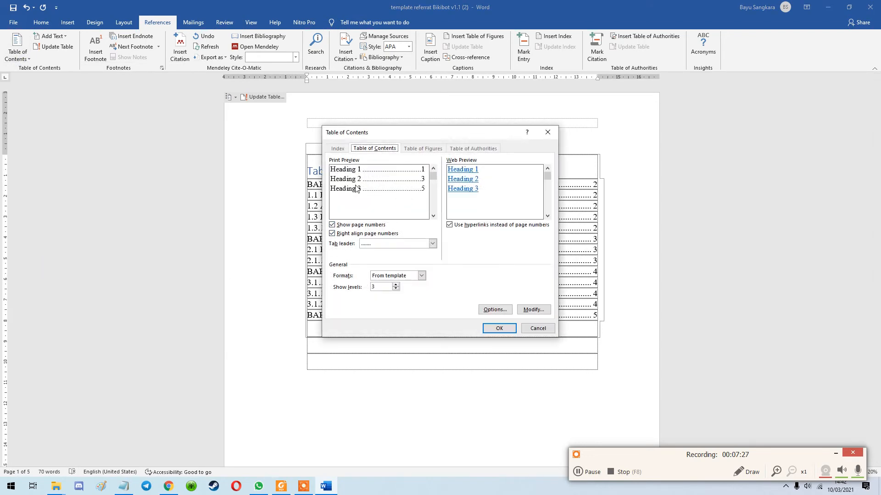
click(396, 284)
click(395, 285)
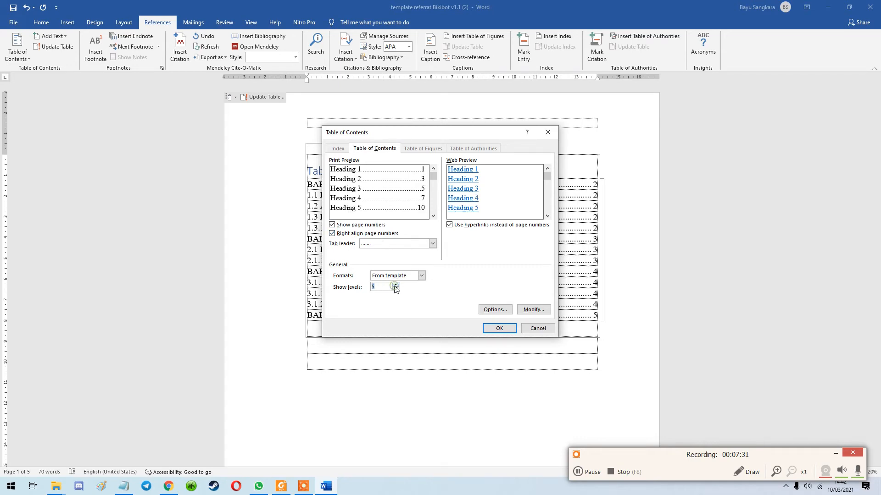
click(498, 328)
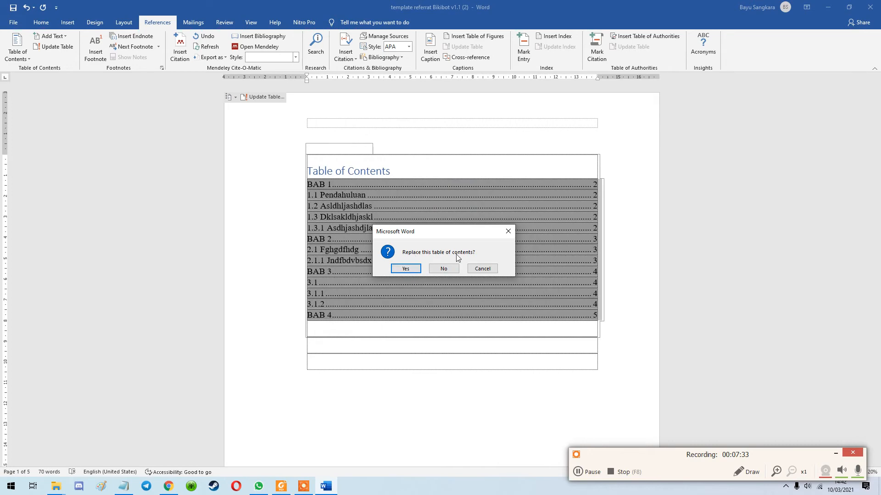
click(407, 268)
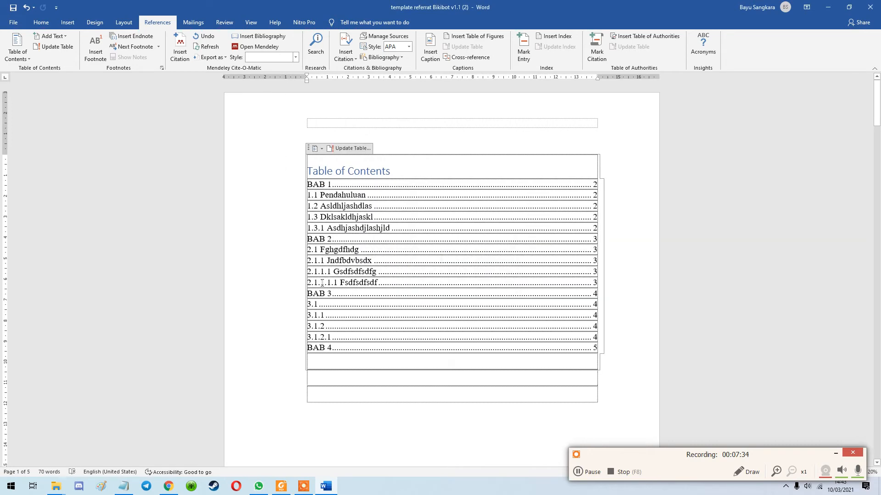
Below the existing BAB 2 headings, add an empty Heading 2 line, the text "Daskdjkashdjas" and an empty Heading 3 line
scroll(879, 232, down, 3)
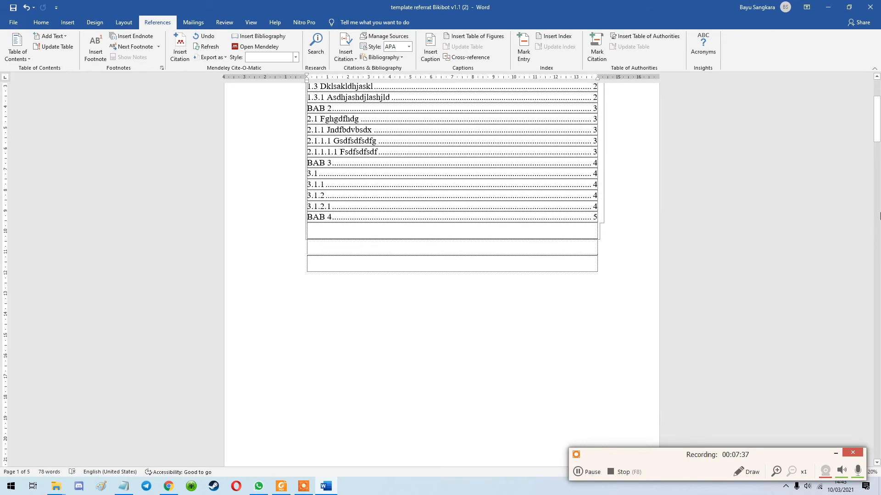
scroll(879, 232, down, 20)
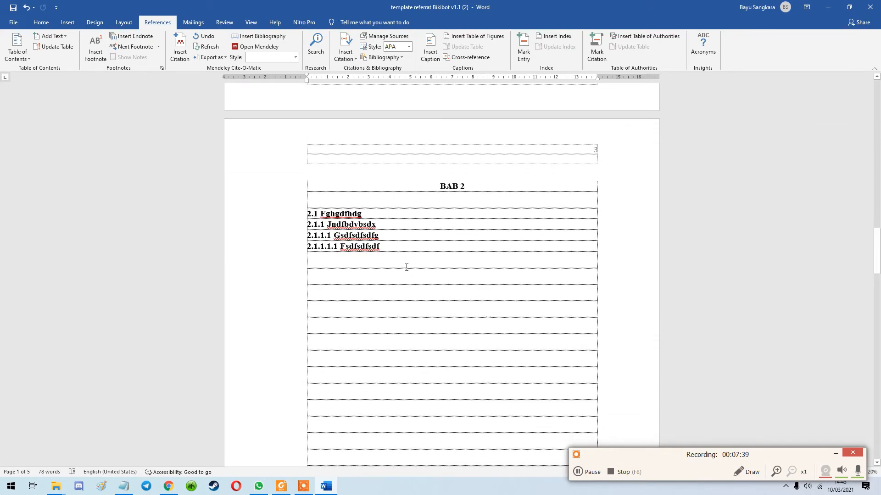
click(383, 249)
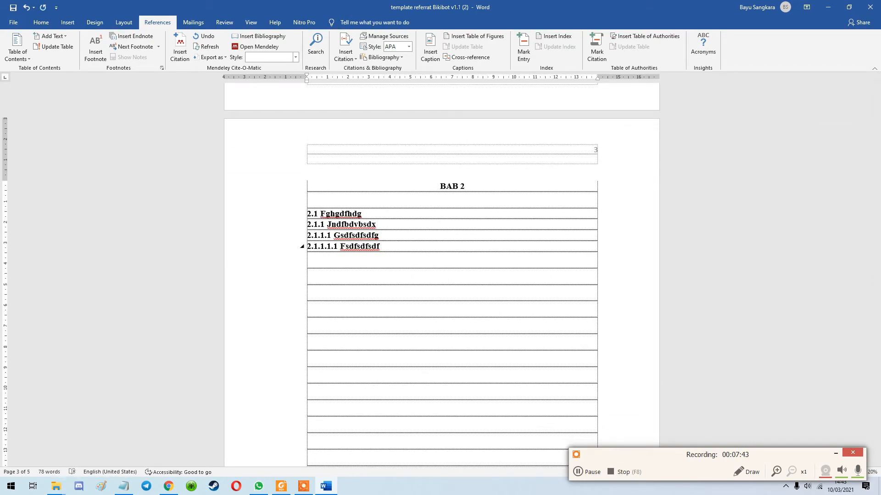
click(50, 25)
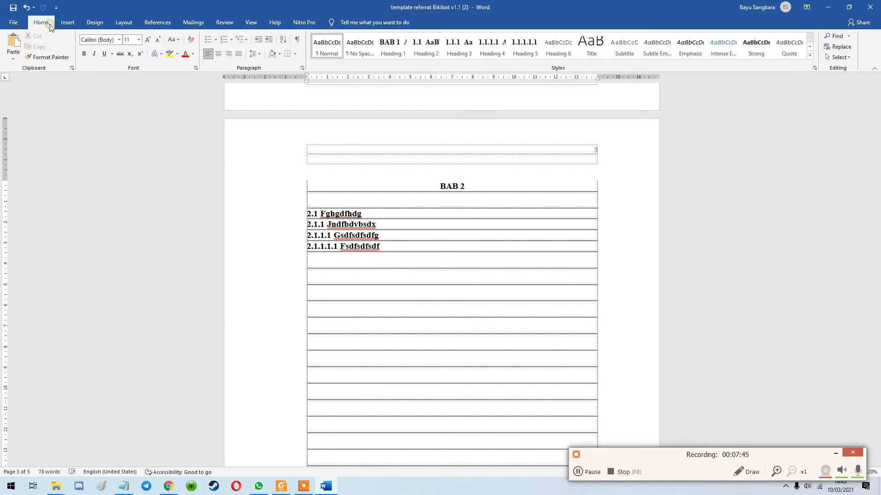
click(428, 48)
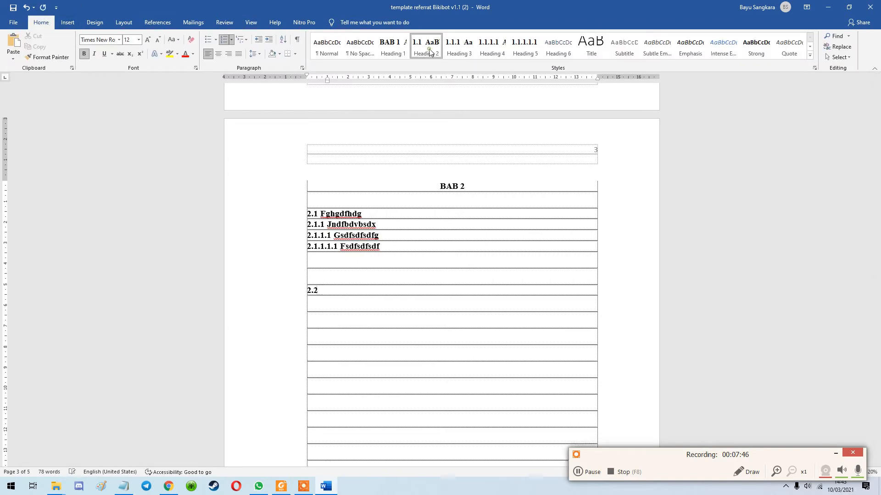
key(Return)
text(Daskdjkashdjas)
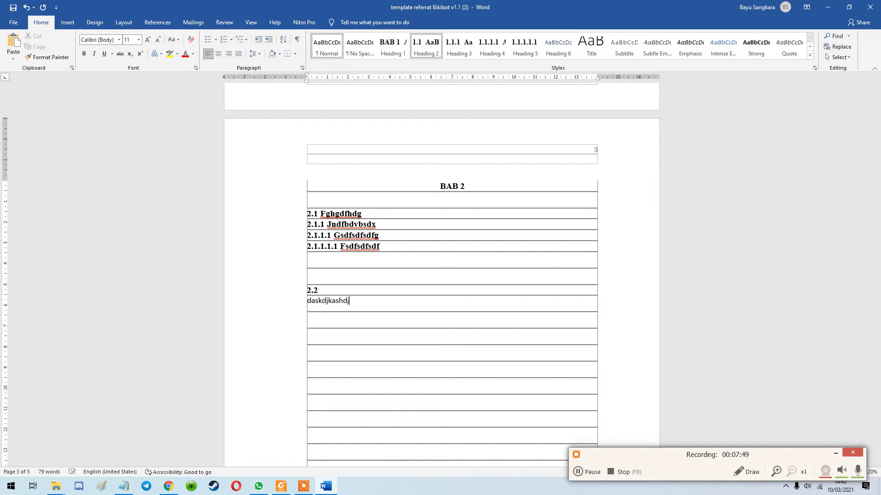
key(Return)
click(447, 56)
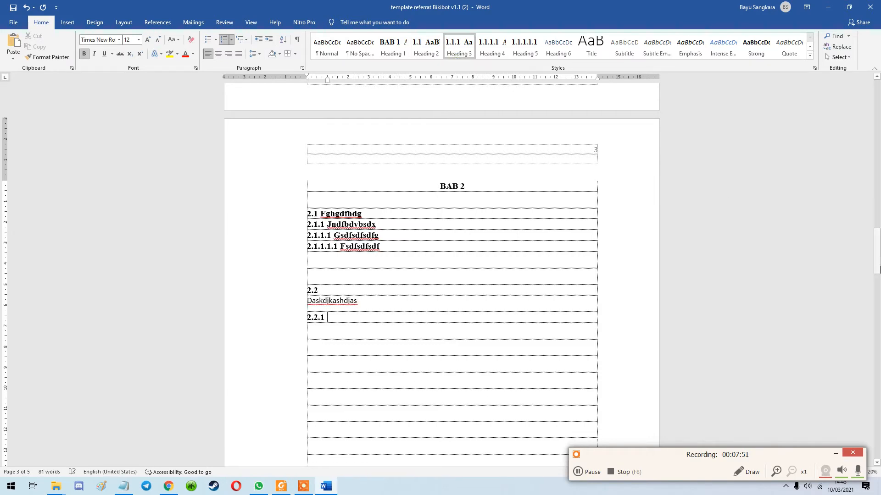
Update the entire table of contents to include the newly added headings
drag(877, 257, 877, 113)
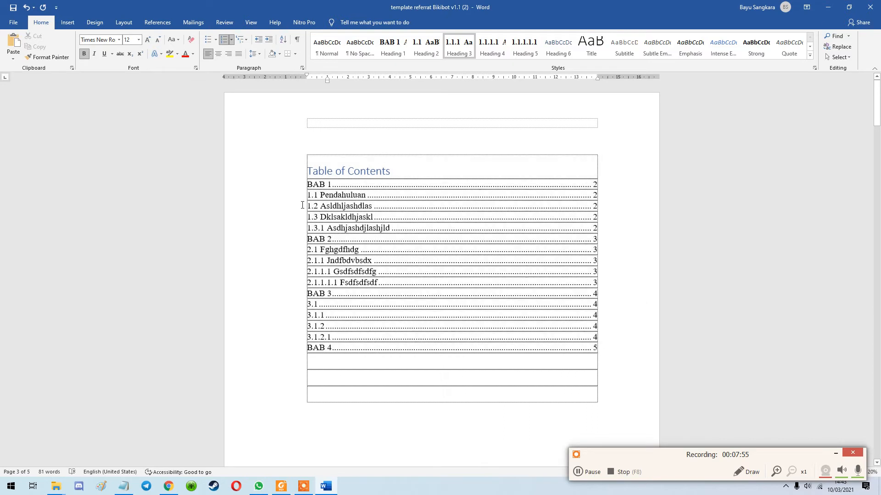
click(329, 166)
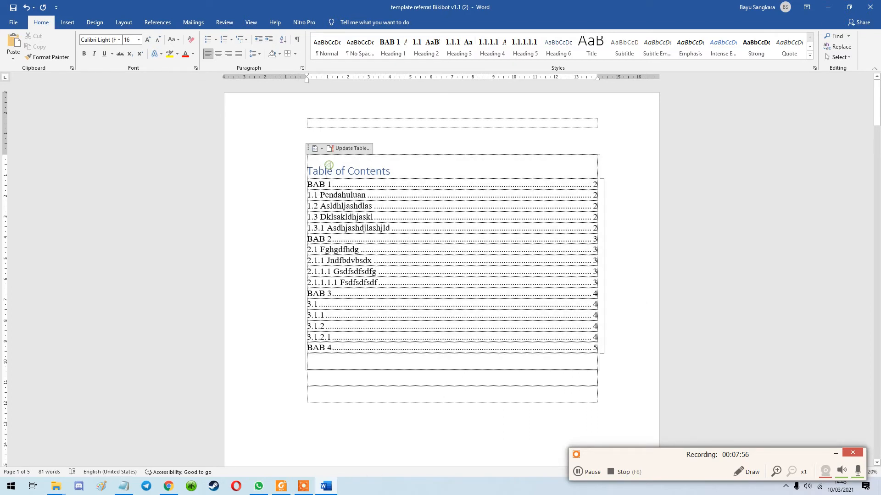
click(349, 148)
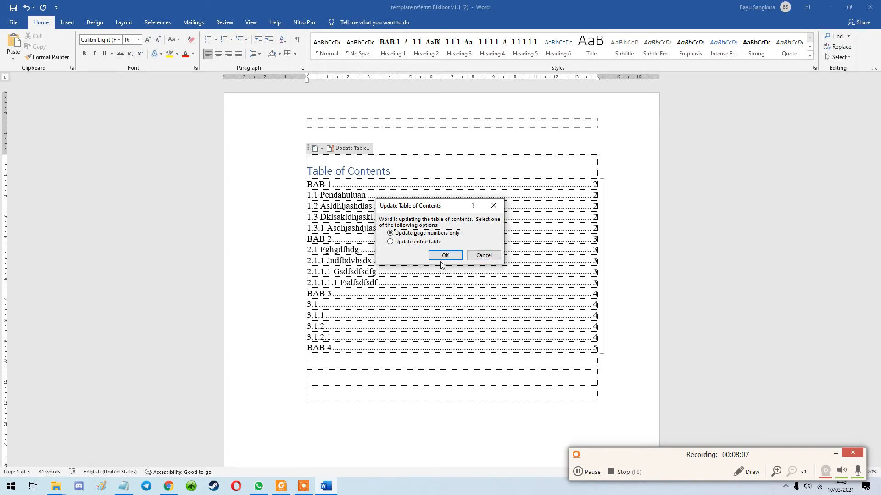
click(390, 242)
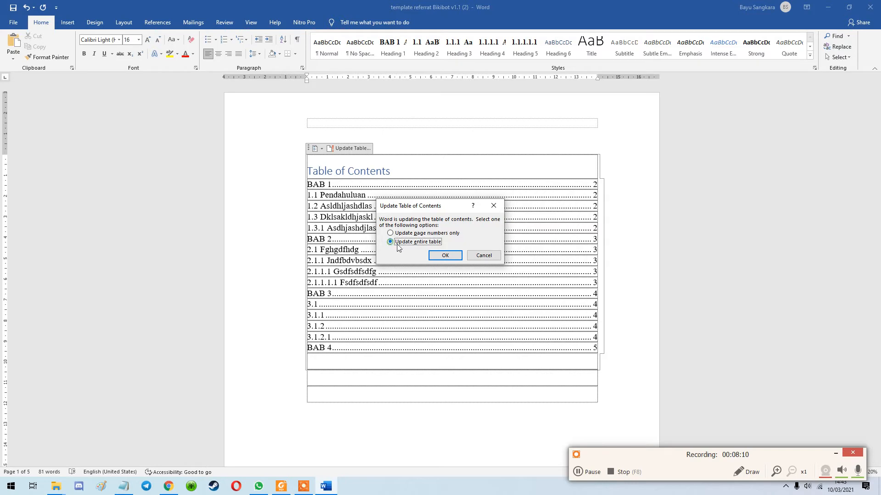
click(438, 256)
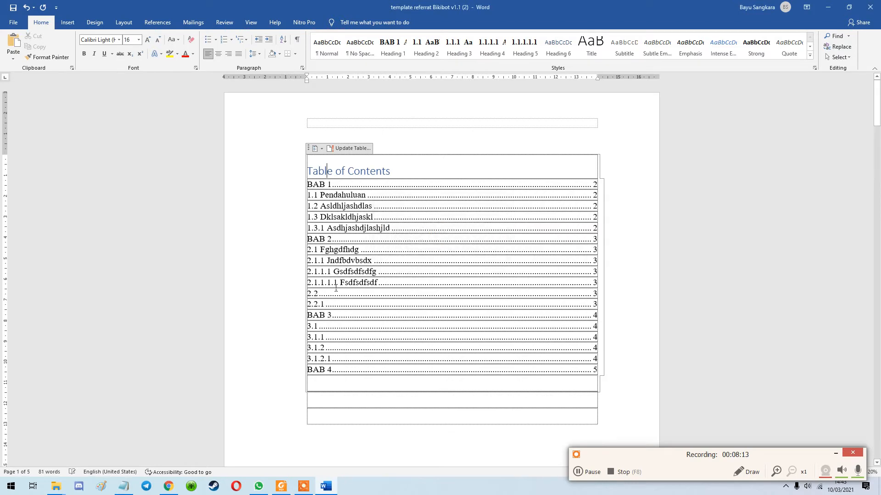
mouse_move(877, 103)
mouse_down()
mouse_move(878, 257)
mouse_move(878, 102)
mouse_up()
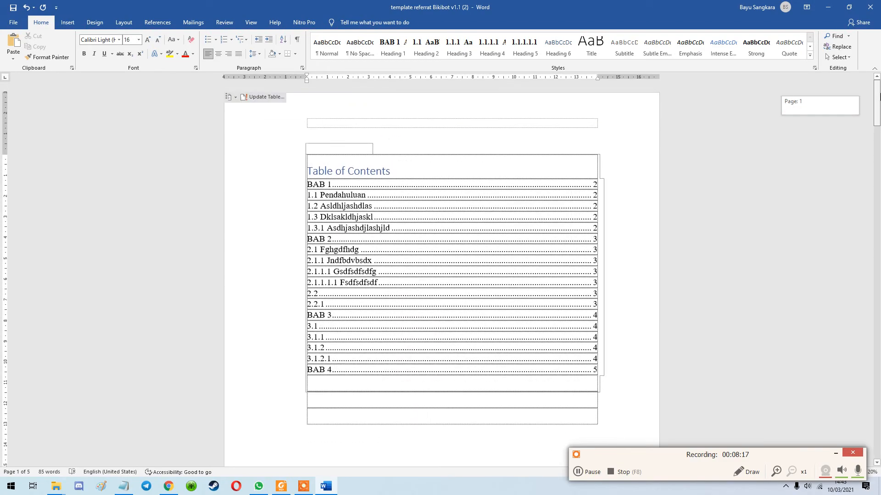
click(371, 285)
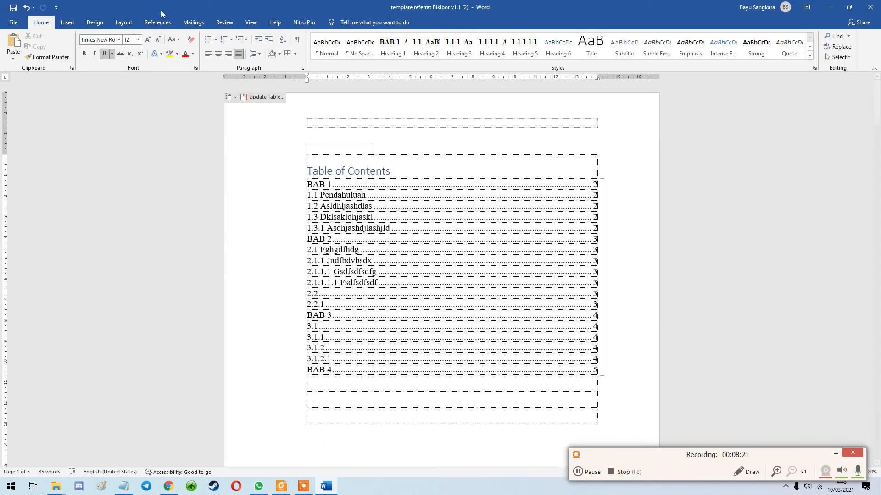
click(166, 22)
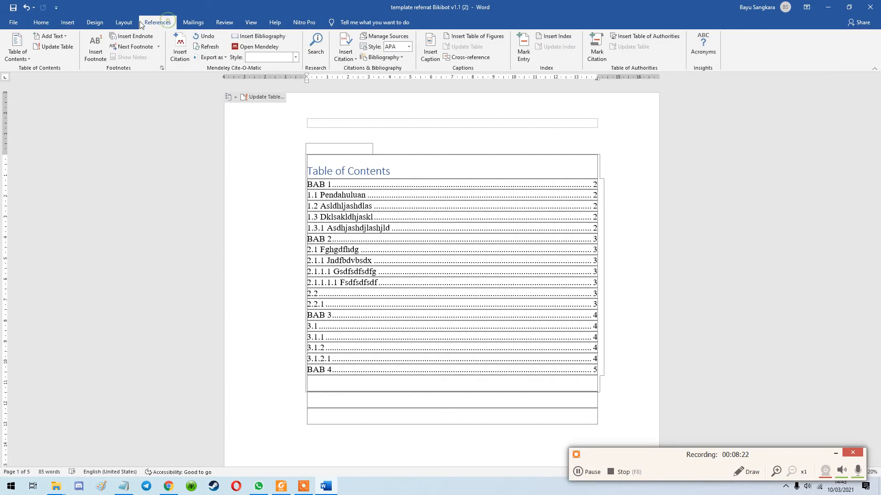
click(52, 47)
click(480, 256)
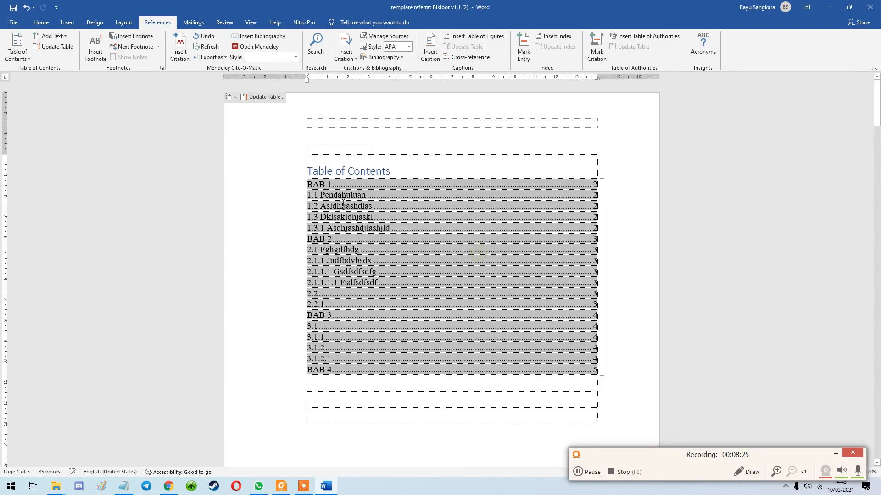
click(17, 51)
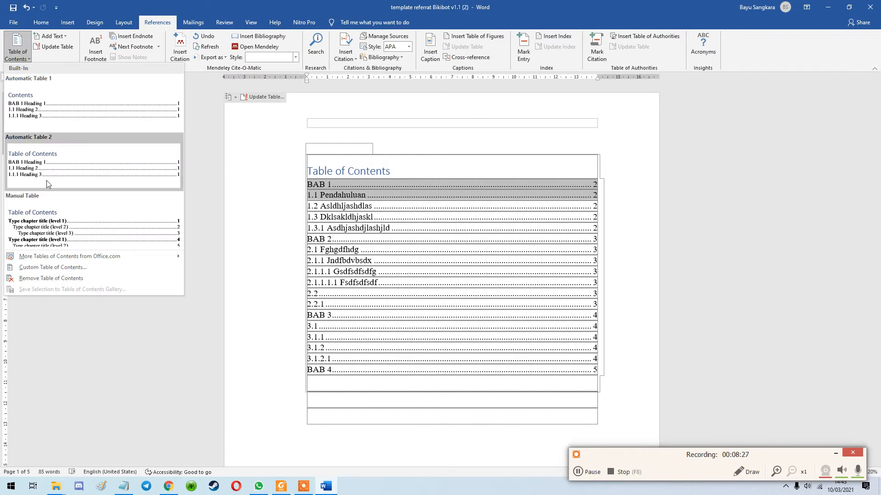
click(397, 170)
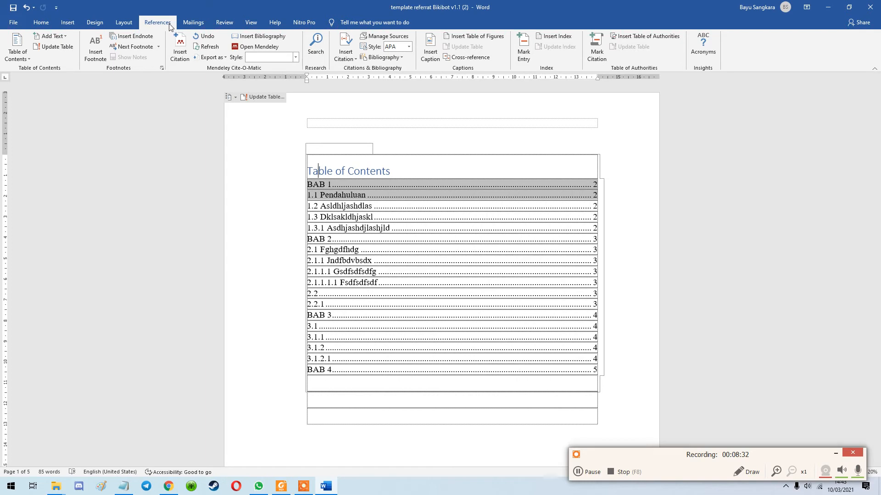
click(50, 51)
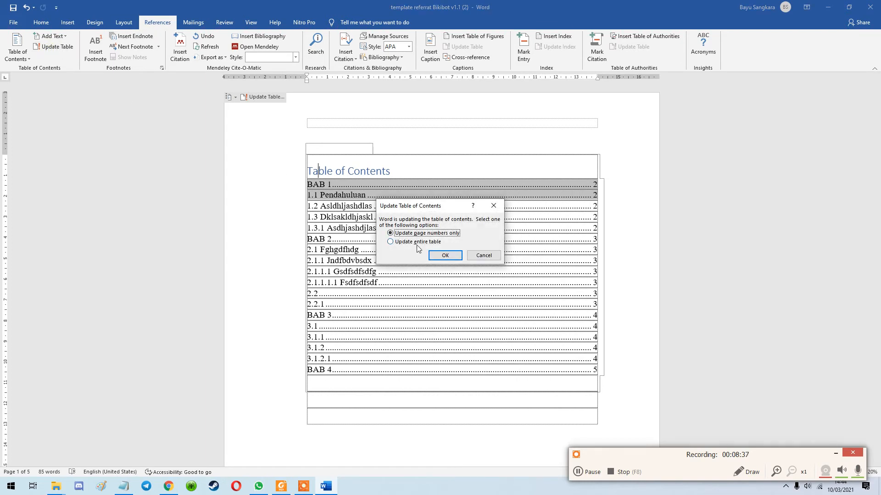
click(484, 255)
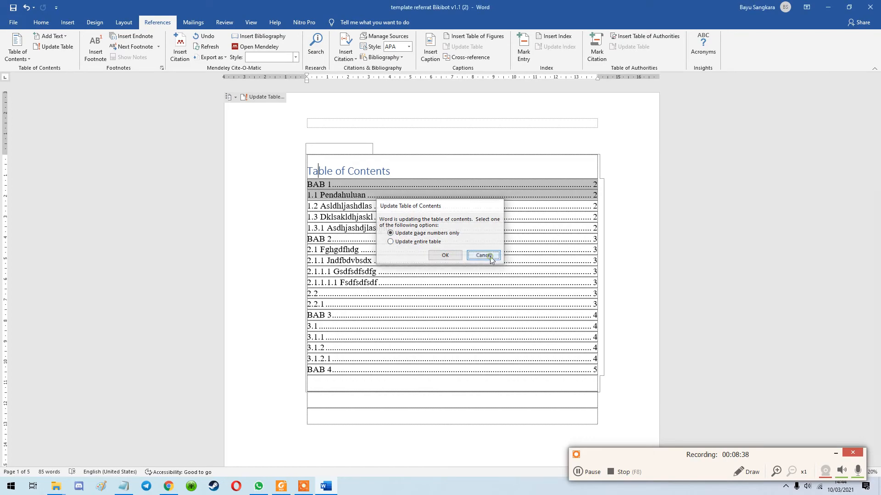
drag(878, 121, 867, 98)
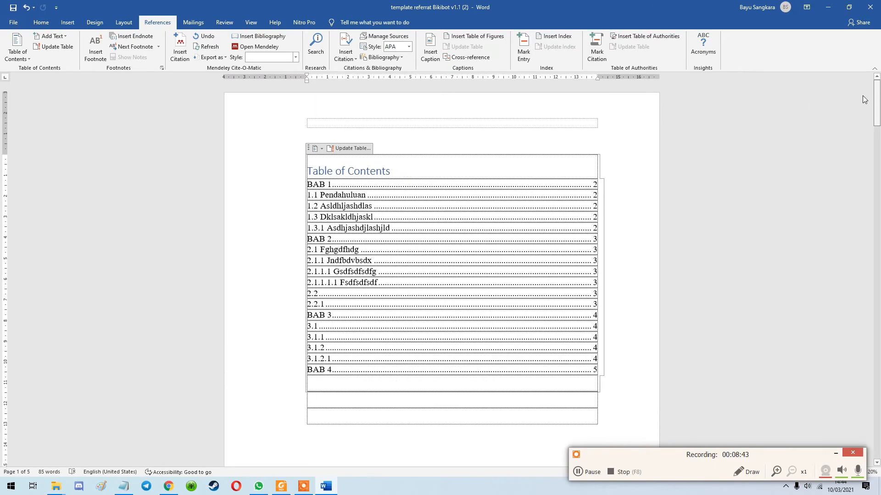
click(41, 22)
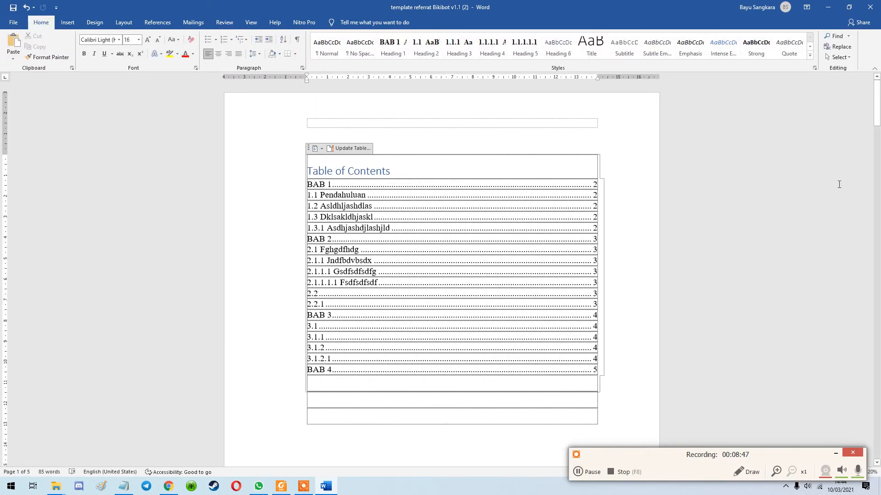
mouse_move(877, 115)
mouse_down()
mouse_move(860, 266)
mouse_move(877, 257)
mouse_move(878, 310)
mouse_move(876, 103)
mouse_up()
click(369, 236)
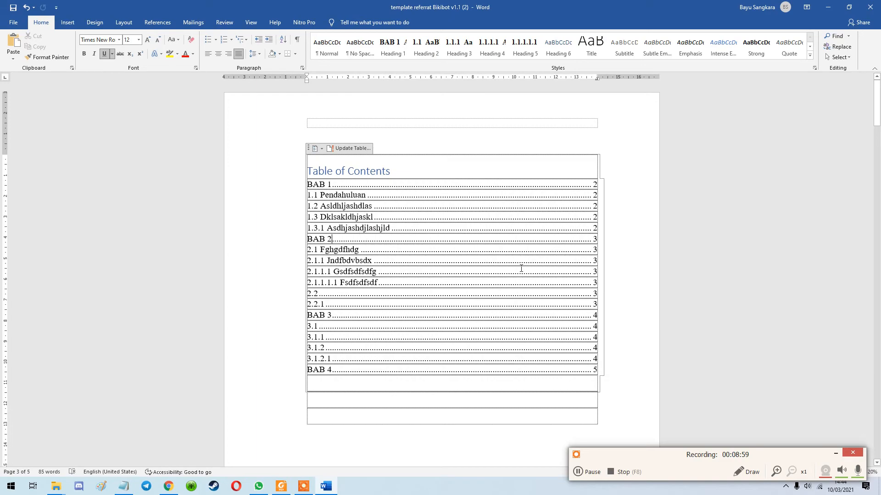
mouse_move(877, 109)
mouse_down()
mouse_move(878, 183)
mouse_move(877, 106)
mouse_up()
click(354, 148)
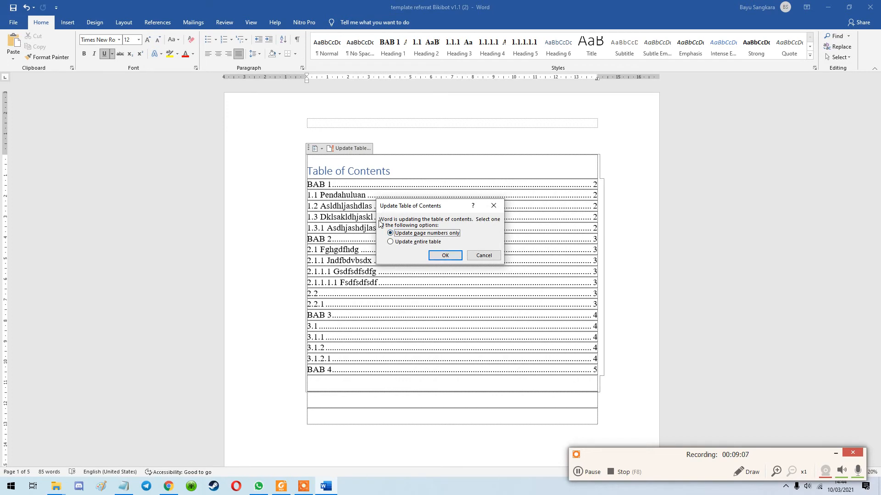
click(484, 255)
Delete the "Table of Contents" title text and apply the Heading 1 style to the emptied title line
click(345, 171)
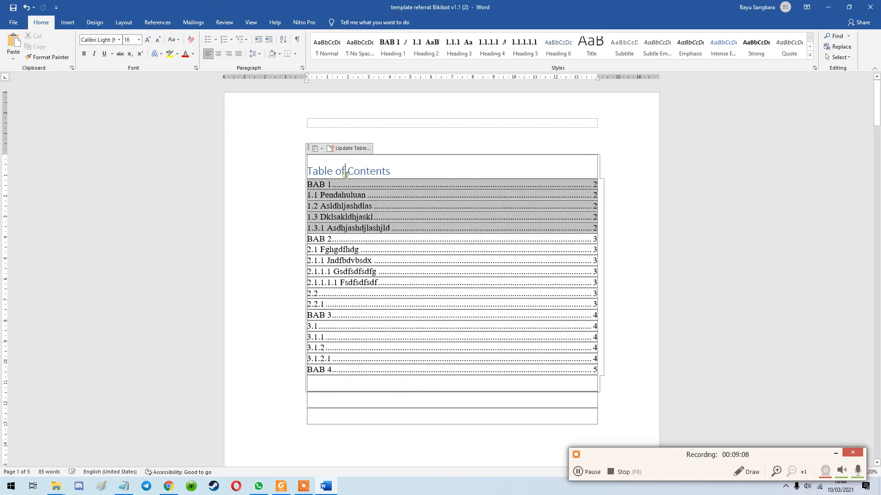
drag(393, 172, 307, 169)
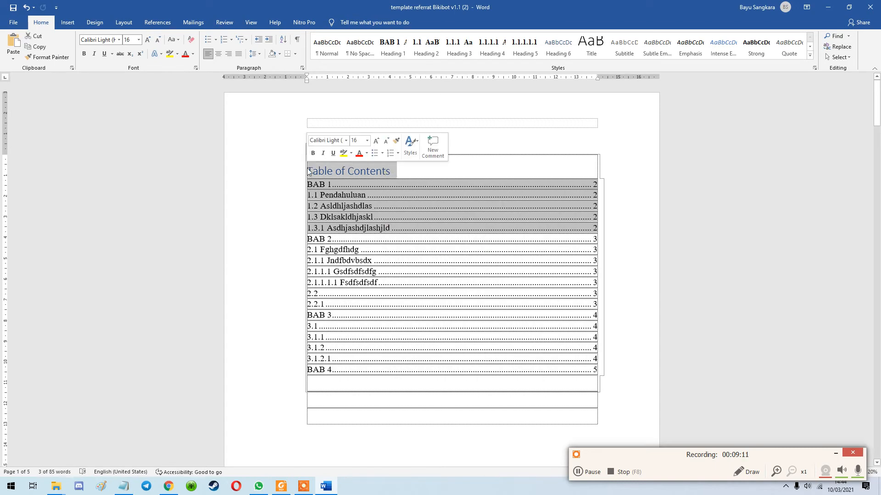
key(BackSpace)
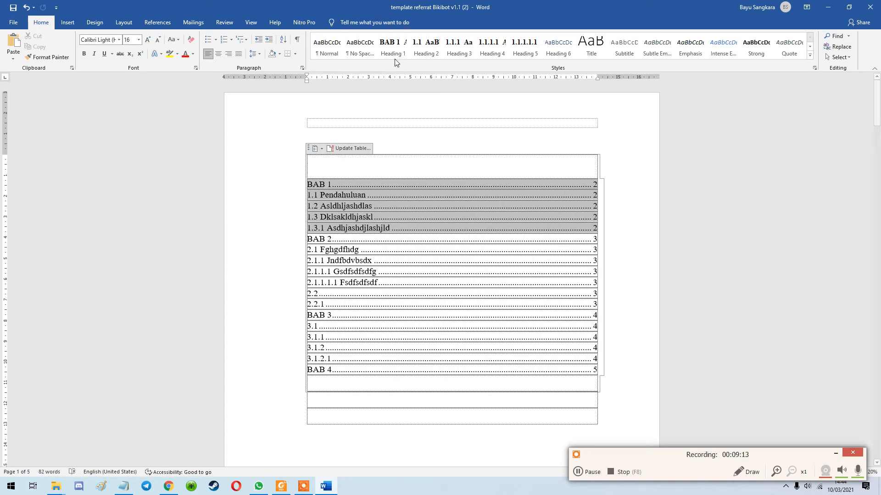
click(393, 46)
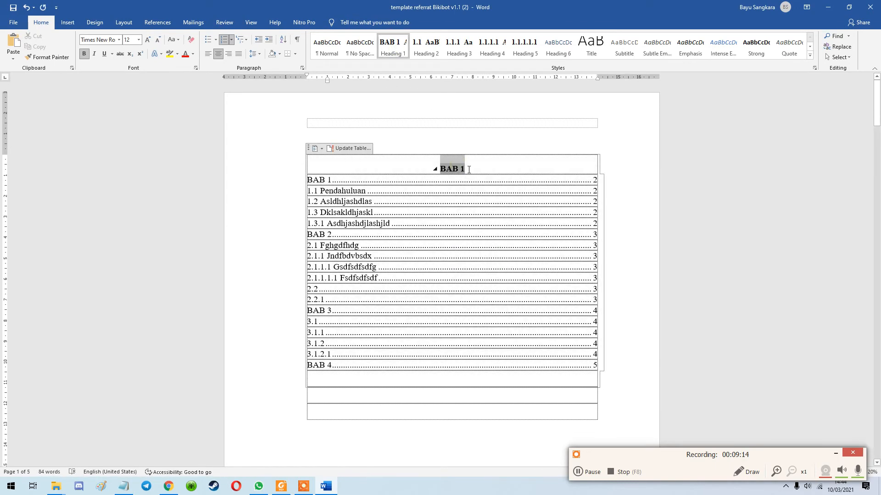
mouse_move(876, 124)
mouse_down()
mouse_move(877, 192)
mouse_move(877, 106)
mouse_up()
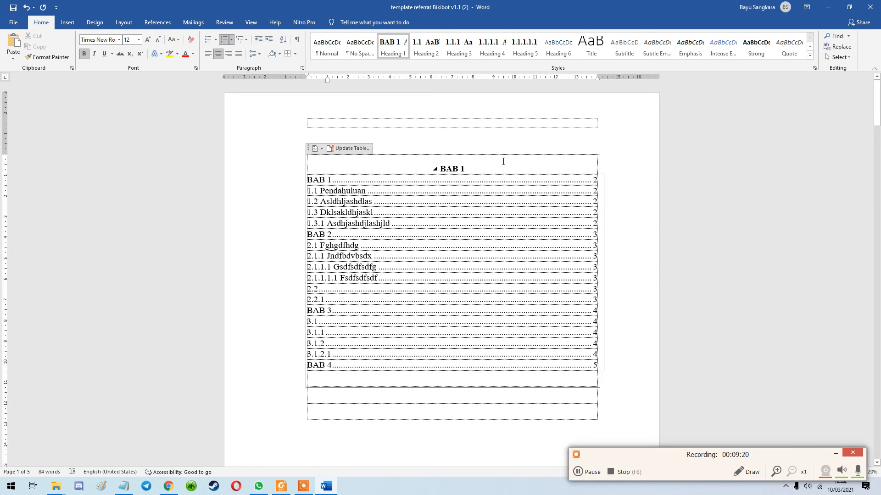
Remove the automatic "BAB 1" numbering from the table of contents title line, enter "DAFTAR ISI" and centre it
key(BackSpace)
key(BackSpace)
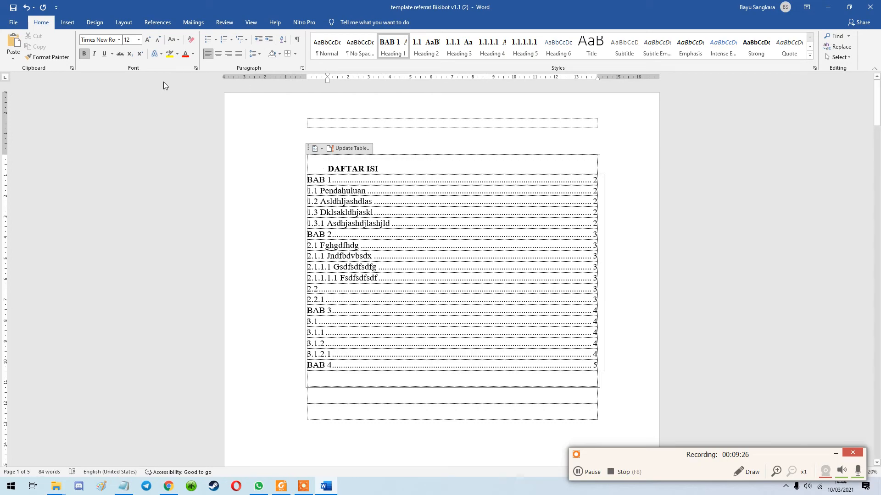
click(218, 54)
click(414, 195)
mouse_move(877, 105)
mouse_down()
mouse_move(878, 134)
mouse_move(877, 104)
mouse_up()
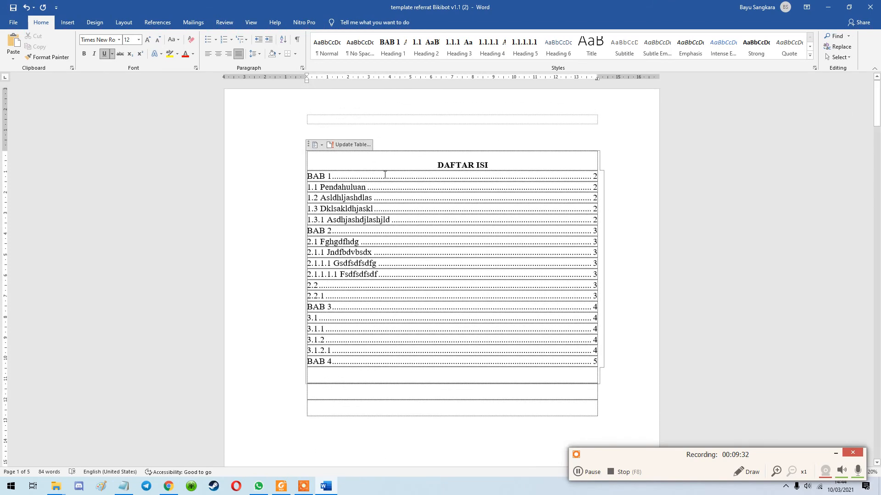
Update the entire table of contents to include the DAFTAR ISI title
click(384, 172)
click(510, 160)
click(360, 144)
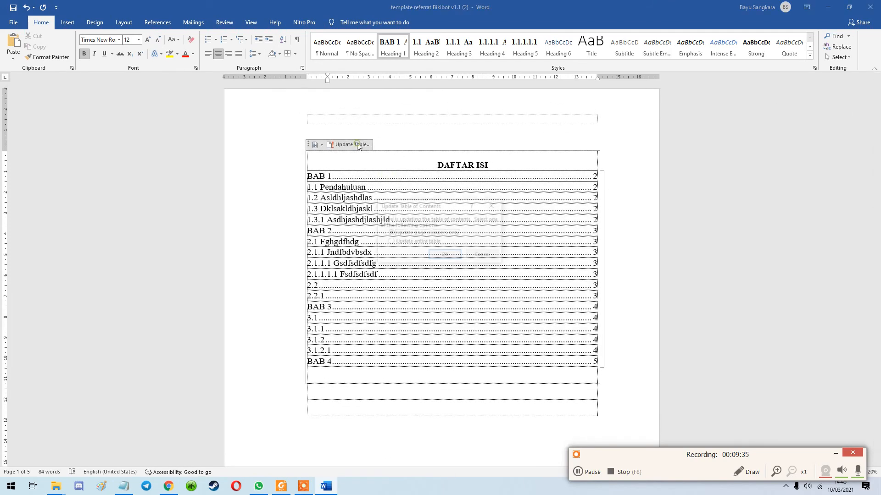
click(391, 242)
click(444, 256)
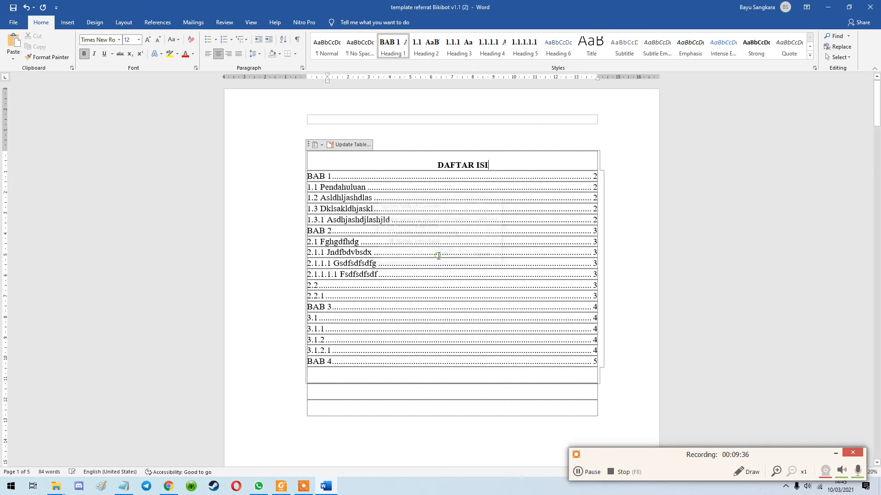
Look through the BAB 1 and BAB 2 pages and return to the DAFTAR ISI entry in the table of contents
drag(876, 103, 877, 172)
click(464, 214)
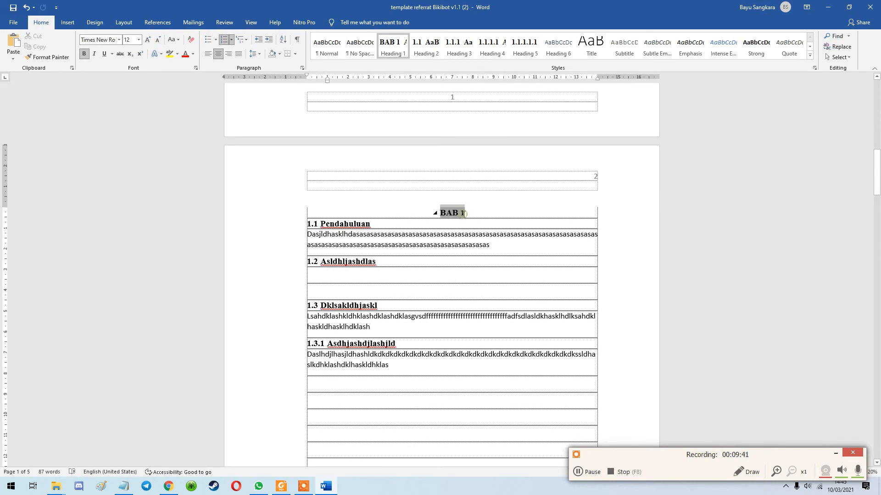
scroll(476, 216, down, 15)
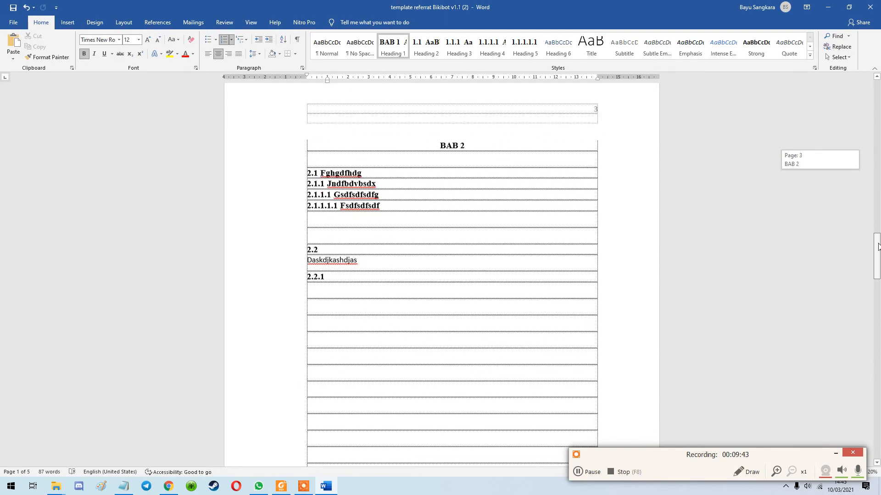
drag(876, 275, 877, 124)
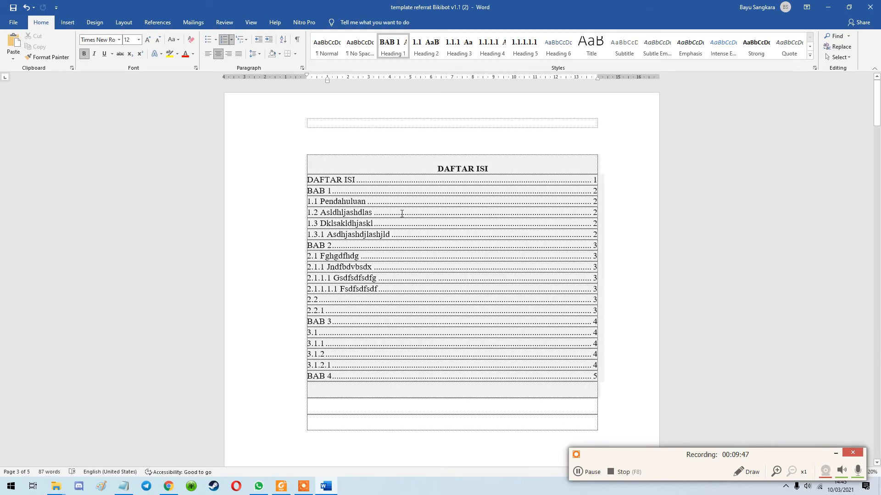
click(356, 183)
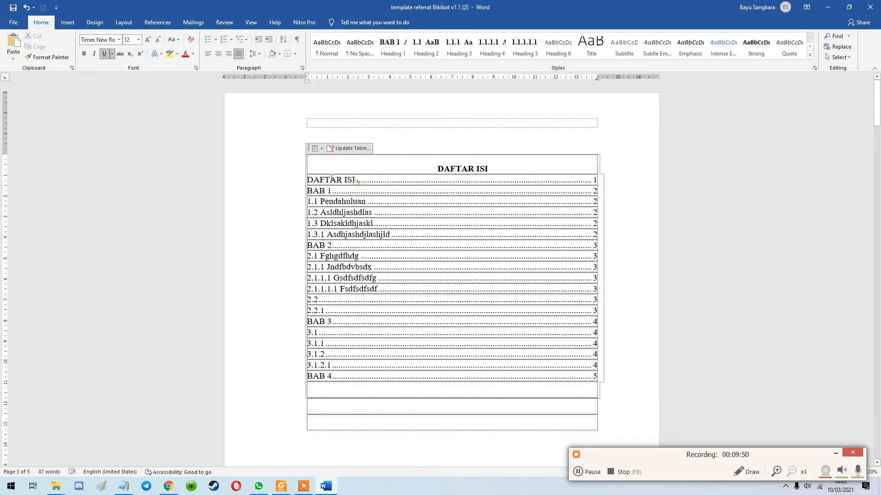
Undo the last table of contents update and redo it
click(26, 8)
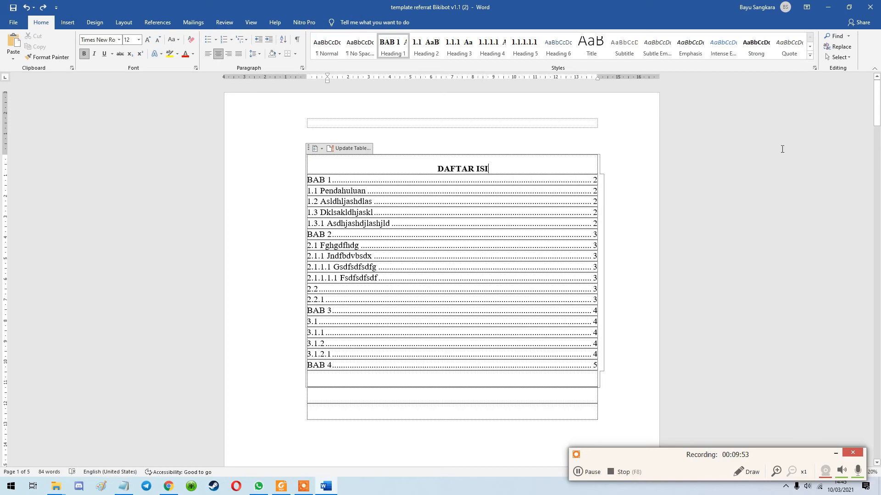
mouse_move(876, 94)
mouse_down()
mouse_move(876, 171)
mouse_move(876, 92)
mouse_up()
click(43, 7)
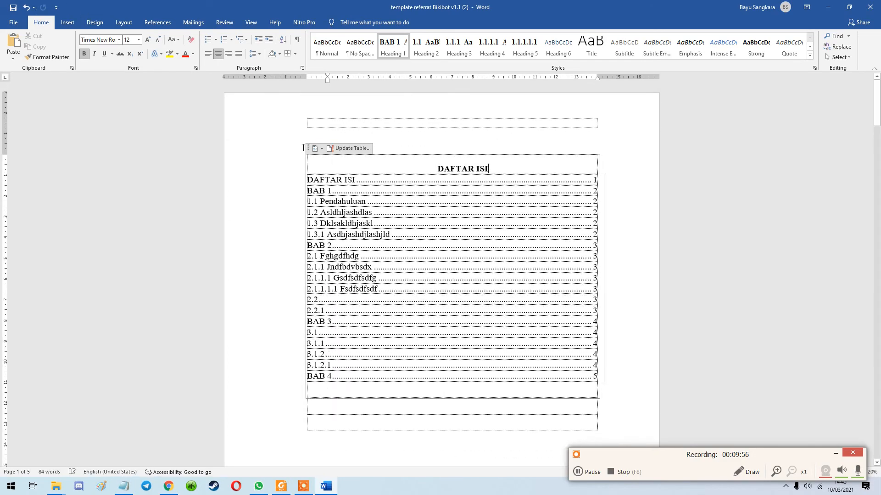
Apply the Heading 5 style to the DAFTAR ISI entry inside the table of contents
click(339, 186)
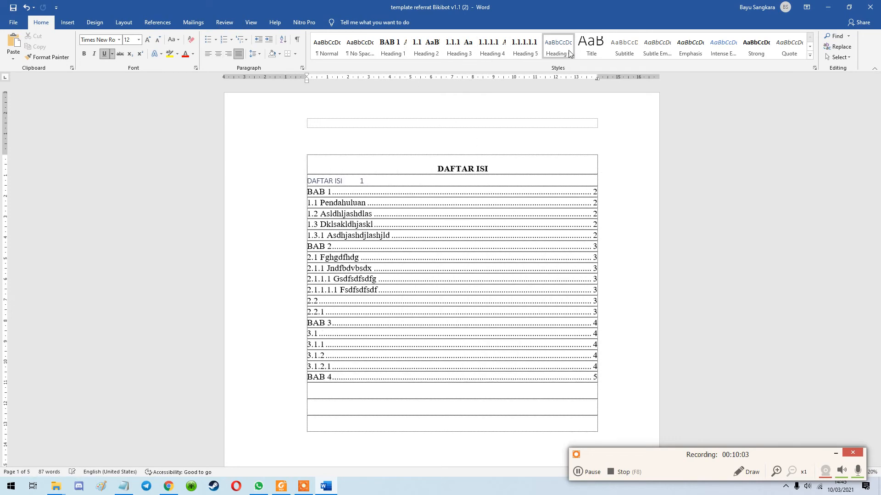
click(809, 46)
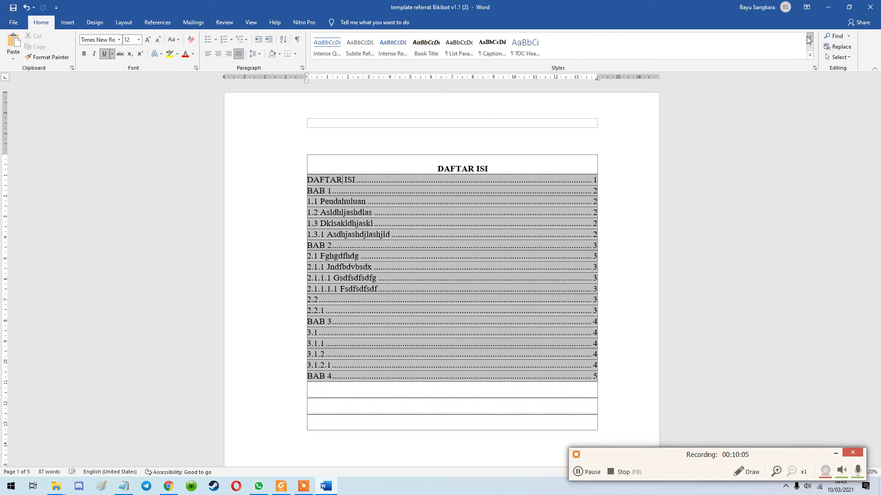
click(809, 37)
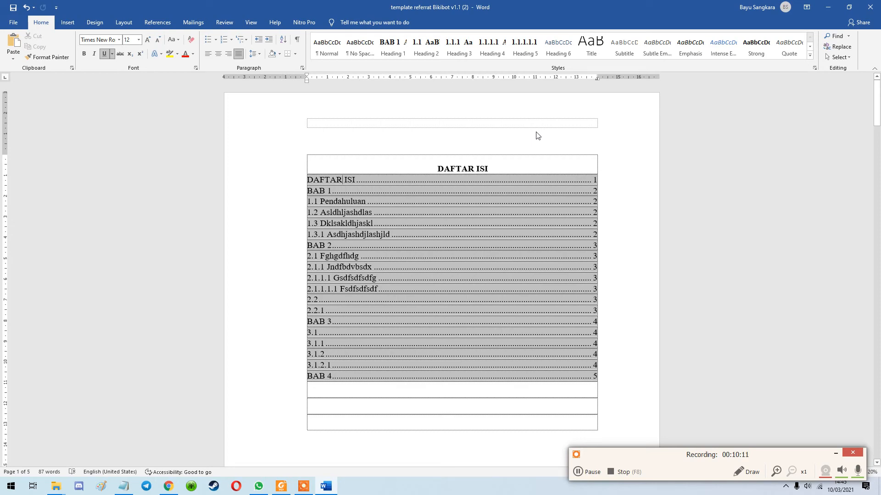
click(413, 58)
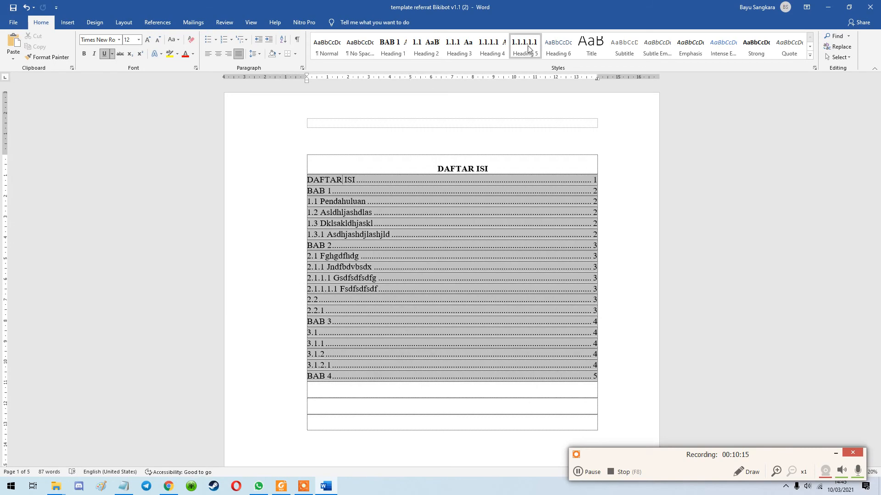
click(528, 46)
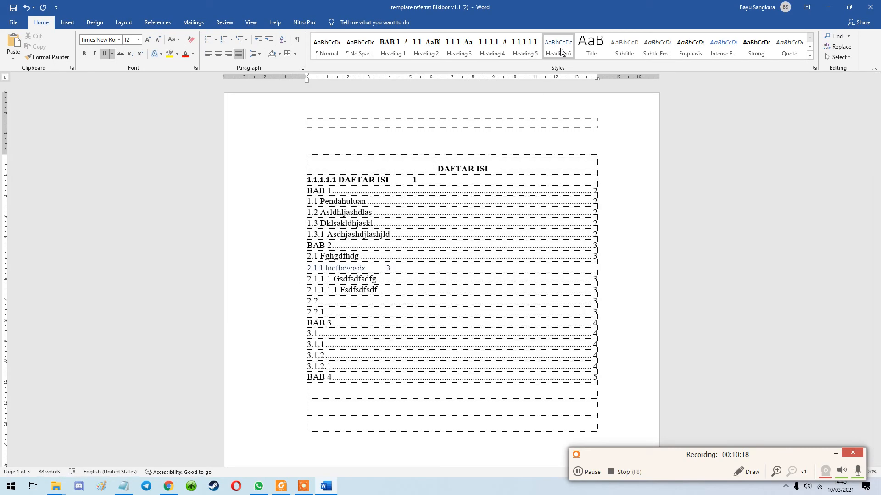
mouse_move(880, 93)
mouse_down()
mouse_move(880, 107)
mouse_move(879, 83)
mouse_up()
click(459, 211)
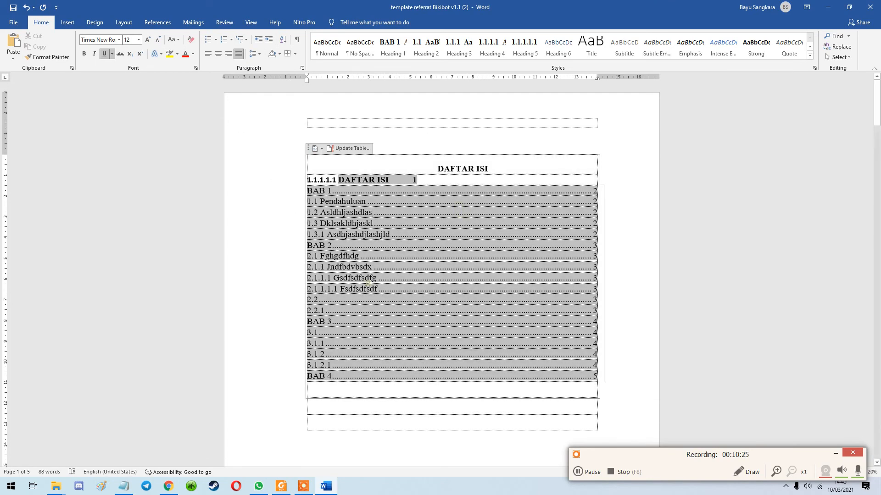
Below the "2.1.1.1.1 Fsdfsdfsdf" entry, add a manual contents line "2.1.1.1.1.1.1 DAJKDHASJLDHOJA" with a row of dots and page number 4
click(577, 322)
click(595, 289)
key(Return)
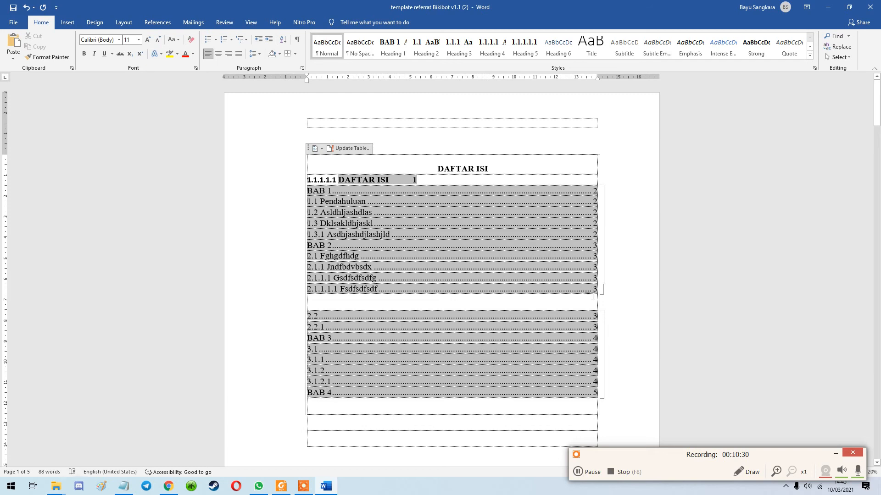
text(2.1.1.1.1.1.1)
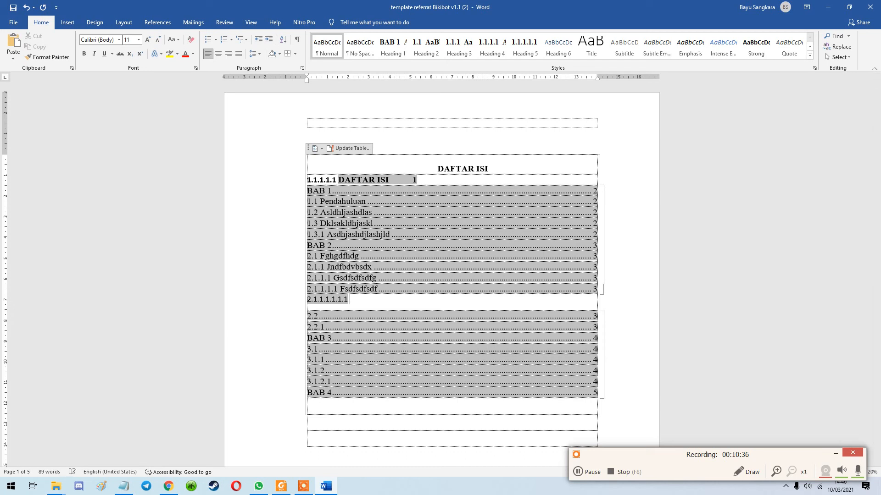
text( DAJKDHASJLDHOJA....)
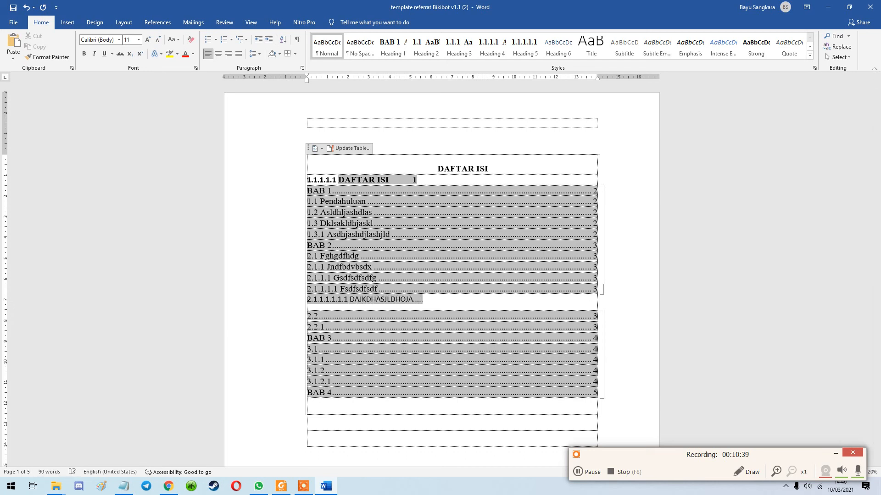
text(.................................................................................)
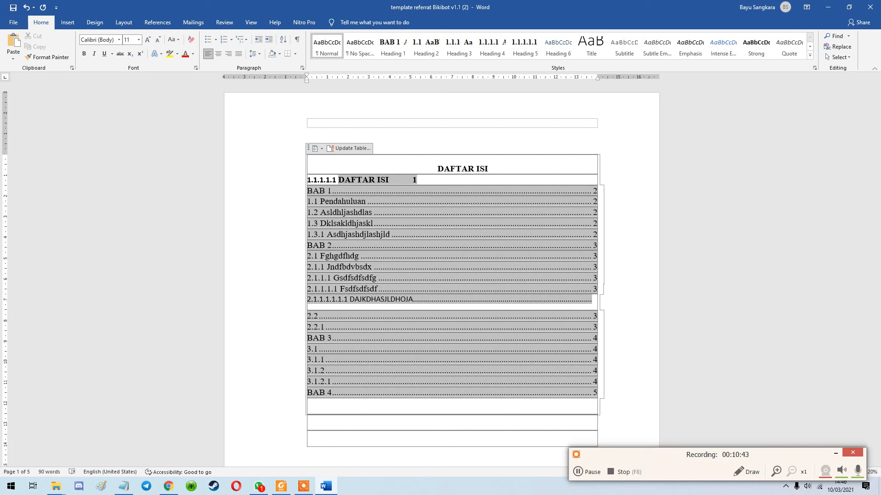
text(4)
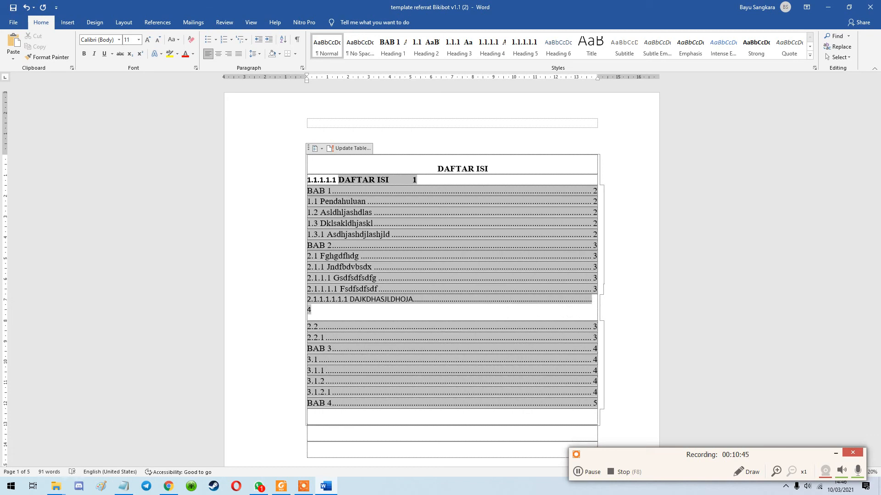
key(BackSpace)
text(4)
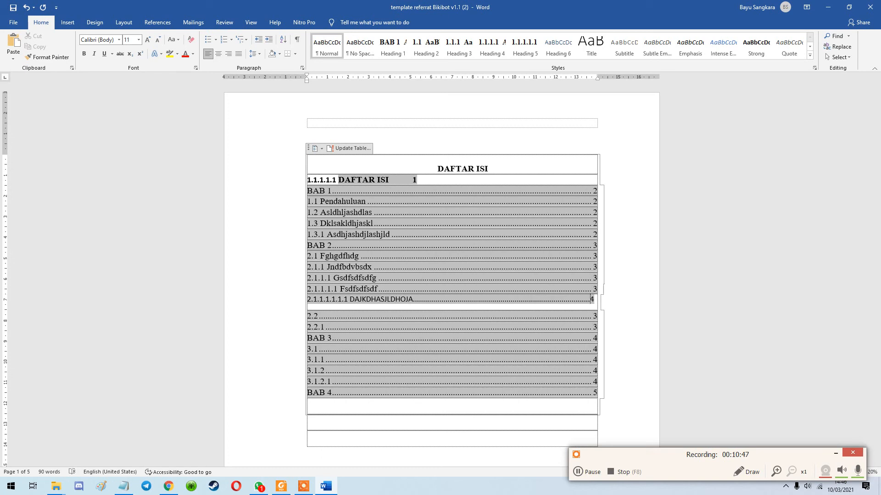
key(Up)
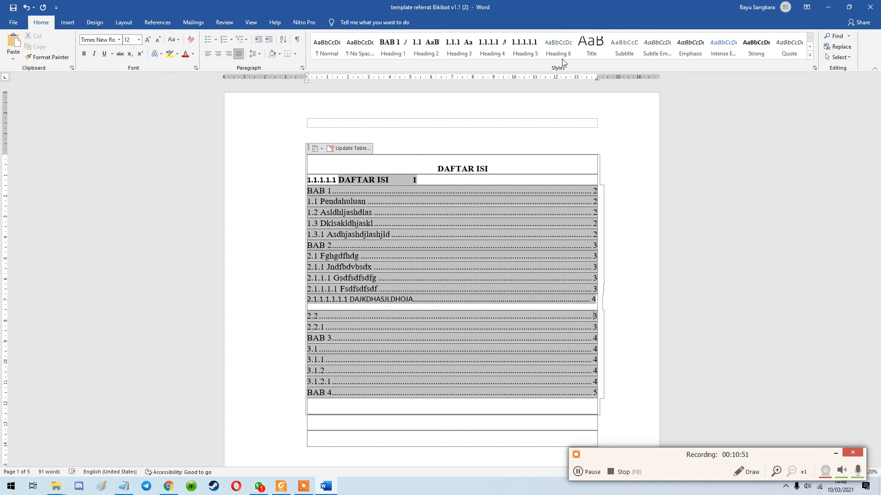
Examine the table of contents and the heading numbering on the chapter pages
click(543, 53)
key(ctrl+z)
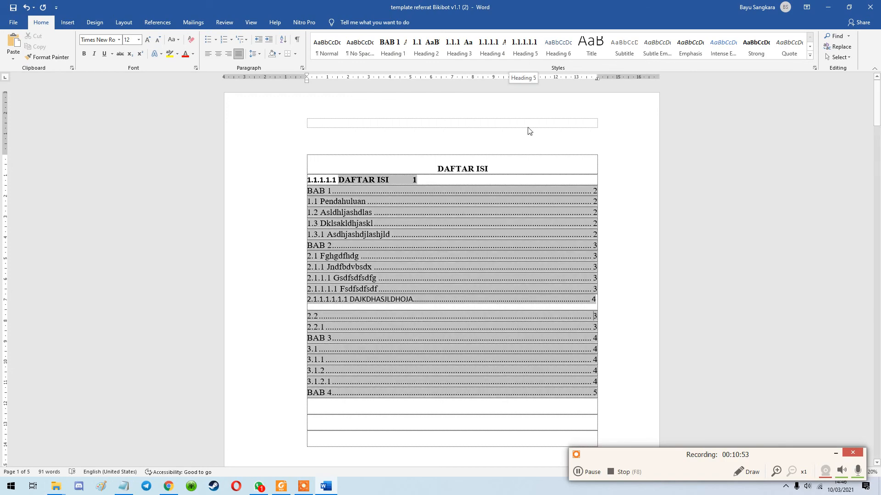
scroll(458, 367, down, 3)
drag(877, 131, 877, 87)
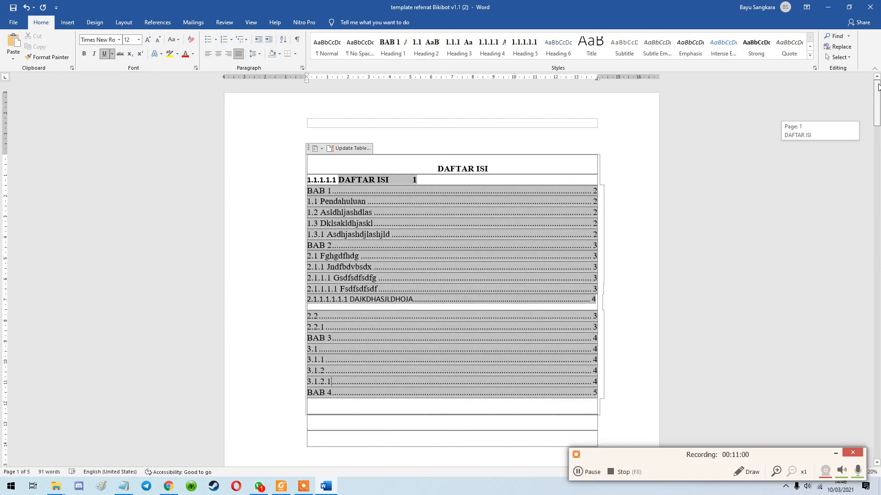
drag(878, 87, 878, 87)
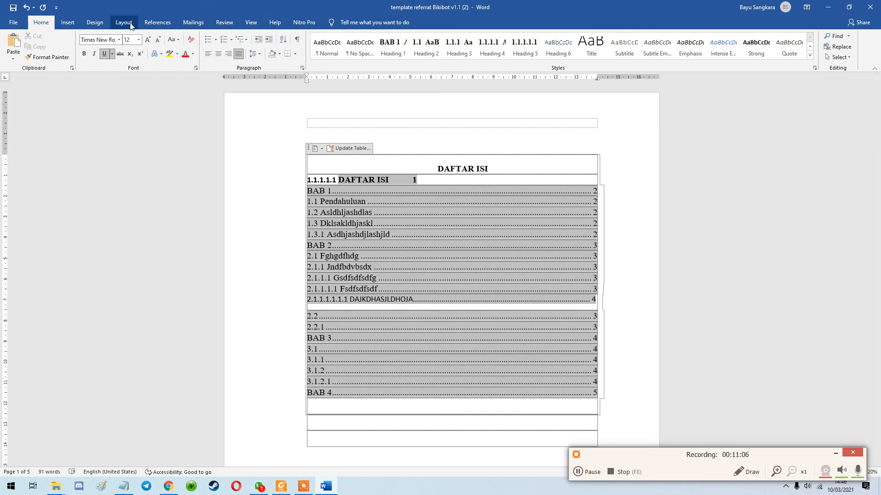
drag(876, 92, 871, 195)
click(332, 160)
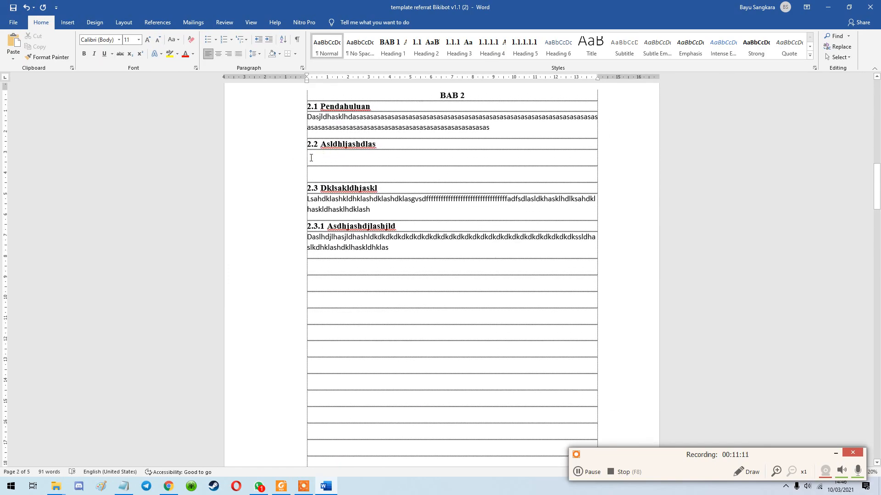
drag(876, 186, 878, 98)
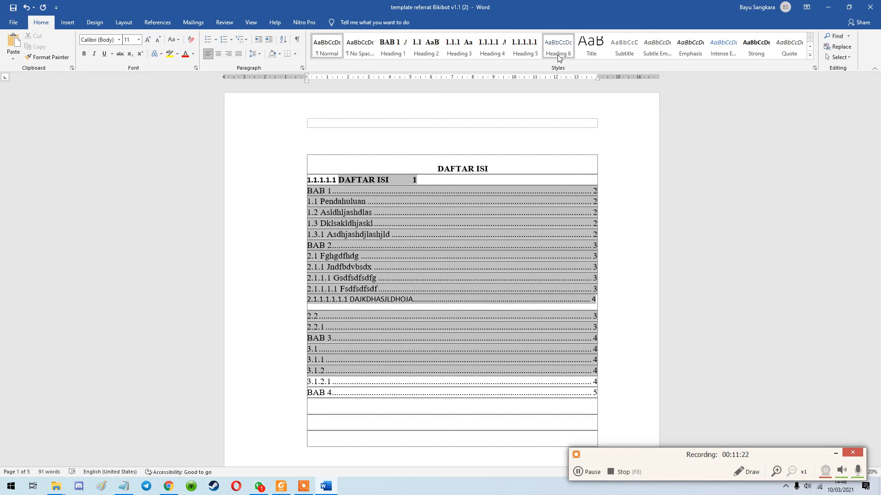
Make the BAB 1 entry line in the table of contents bold
click(273, 201)
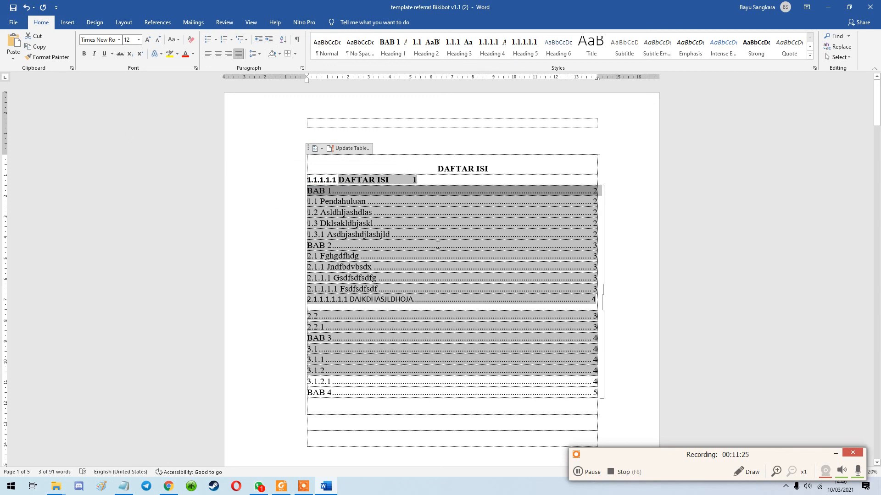
click(465, 181)
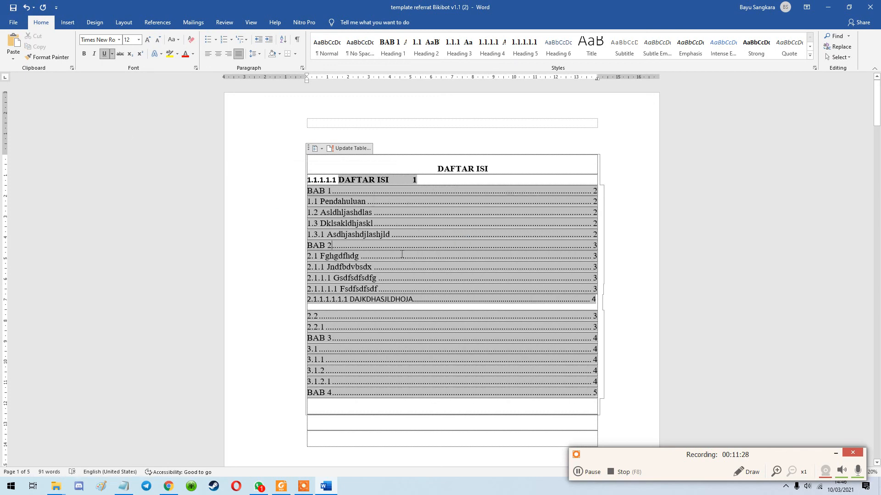
click(311, 196)
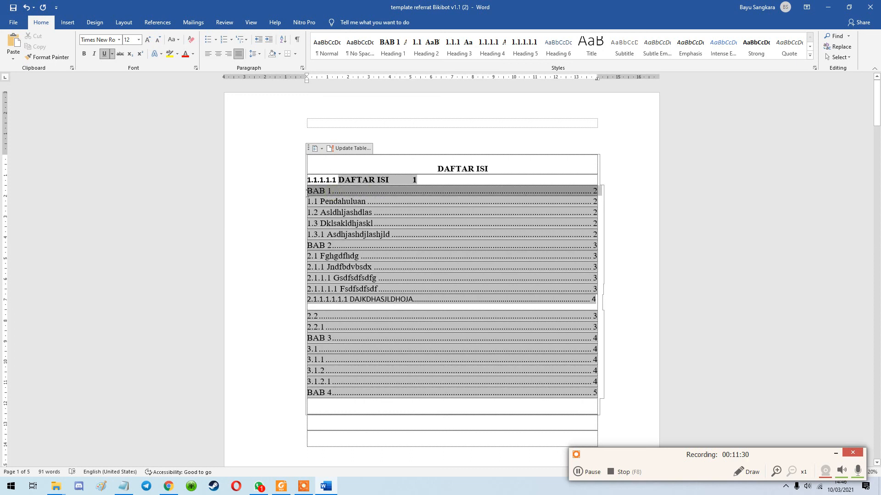
key(ctrl+b)
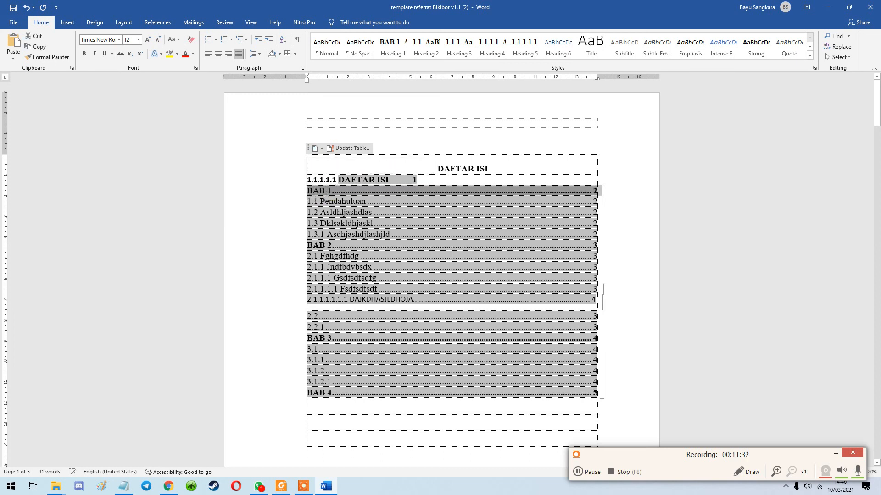
click(335, 195)
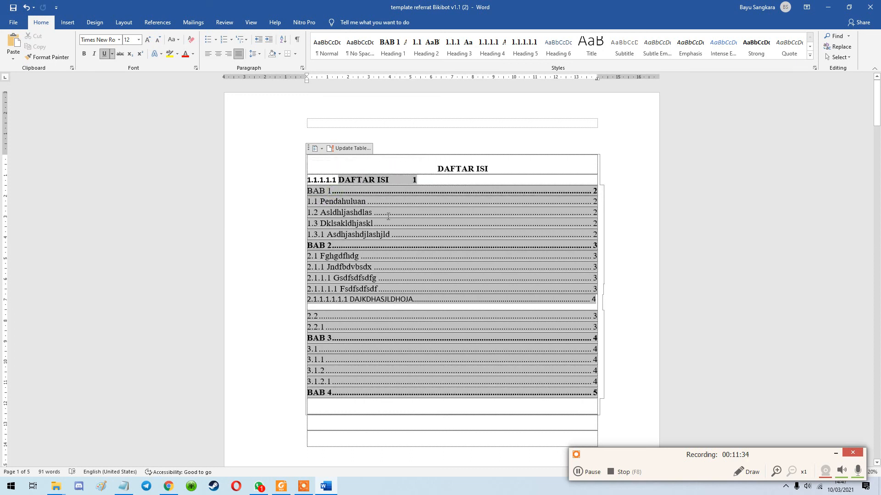
drag(349, 192, 527, 194)
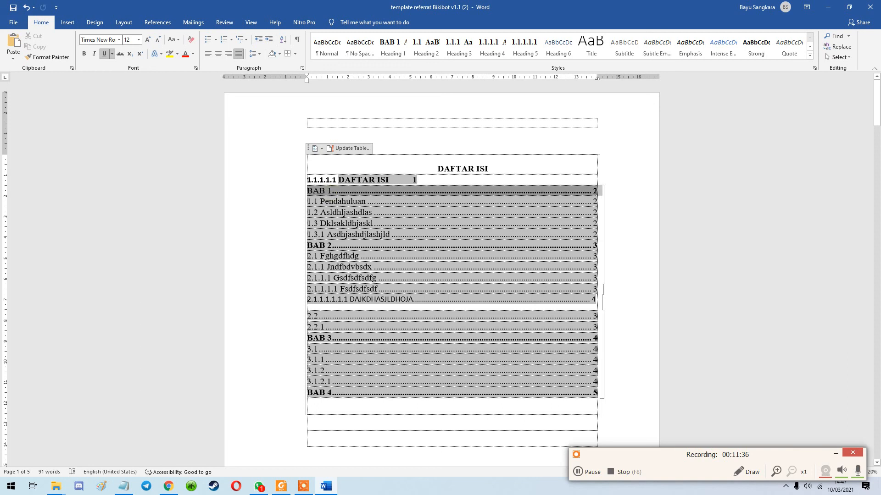
click(497, 213)
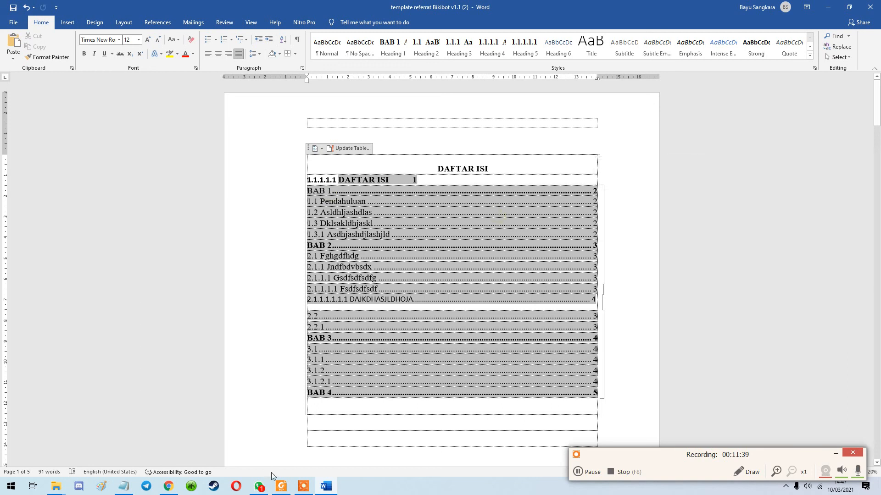